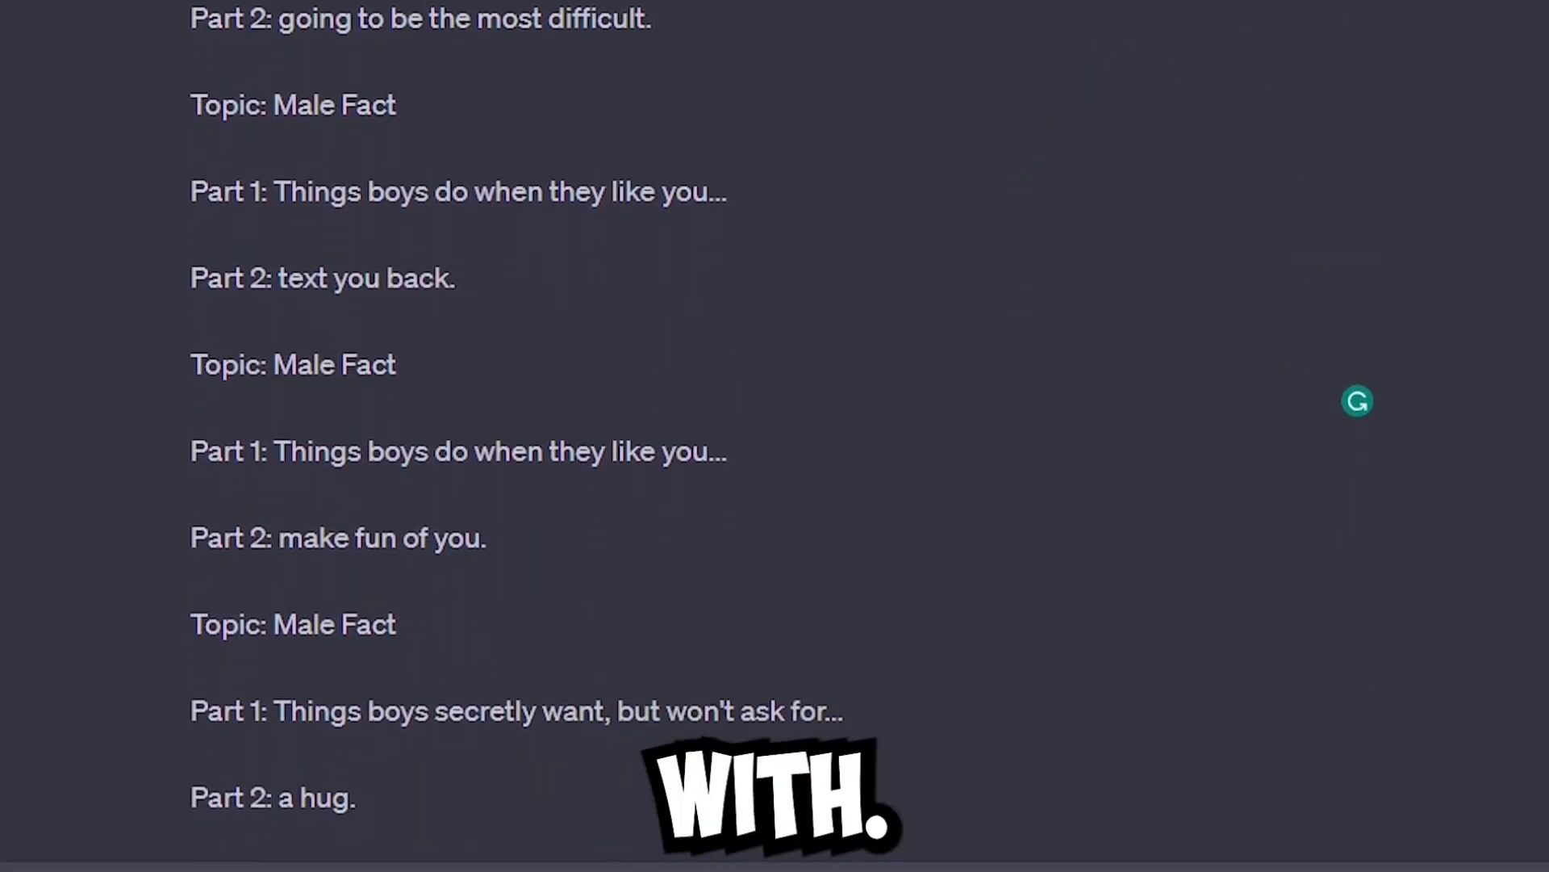
Step: Submit the example facts prompt to ChatGPT, and ask for 50 more with the same specifications without repeating previous ones
key(Return)
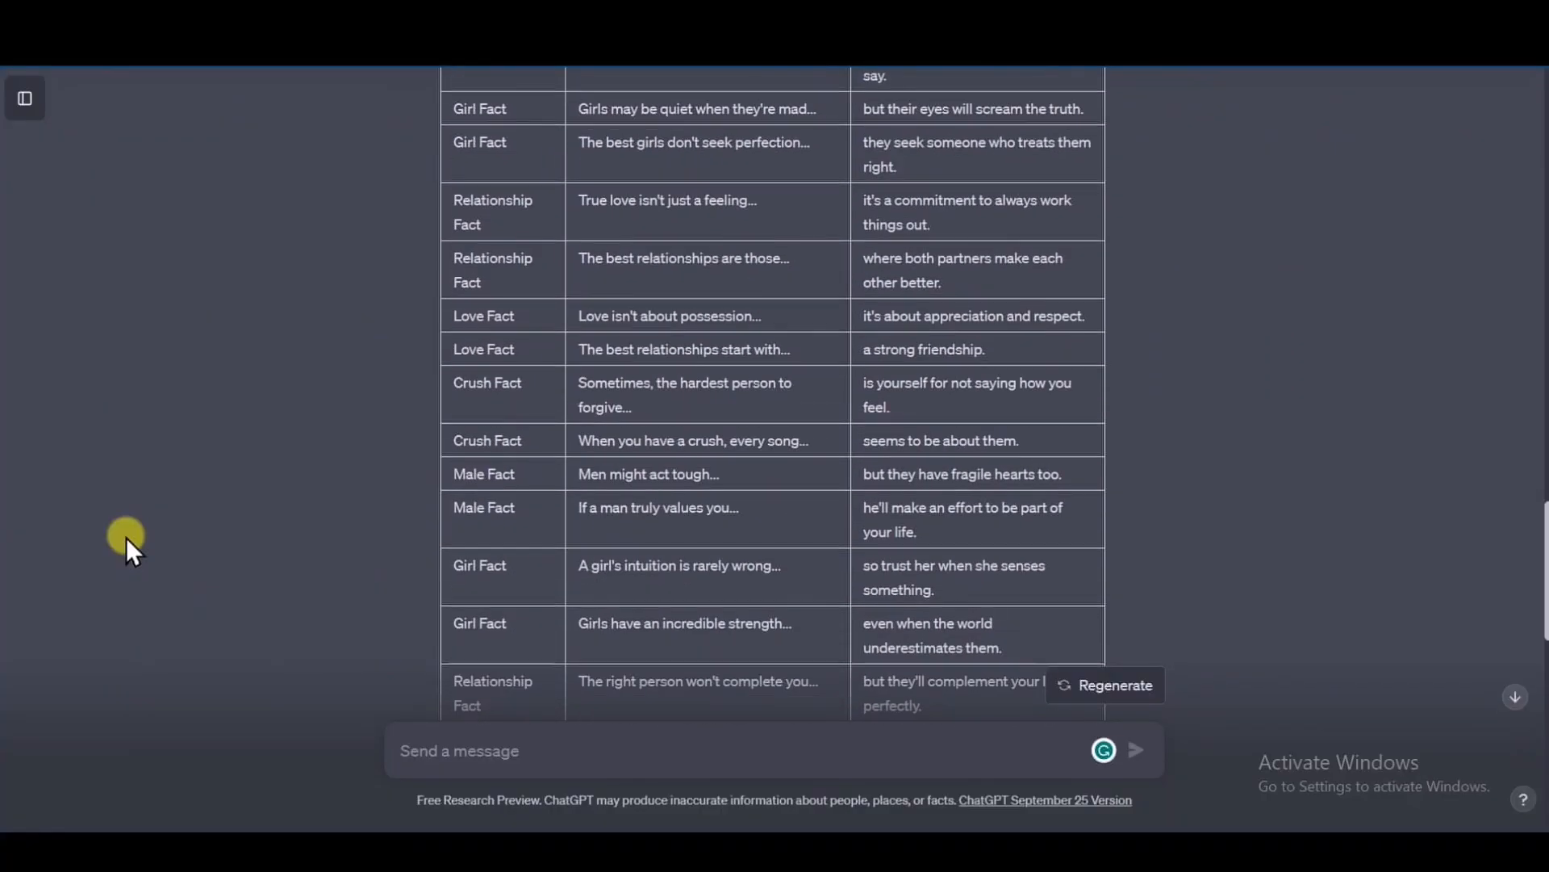
scroll(126, 537, down, 2)
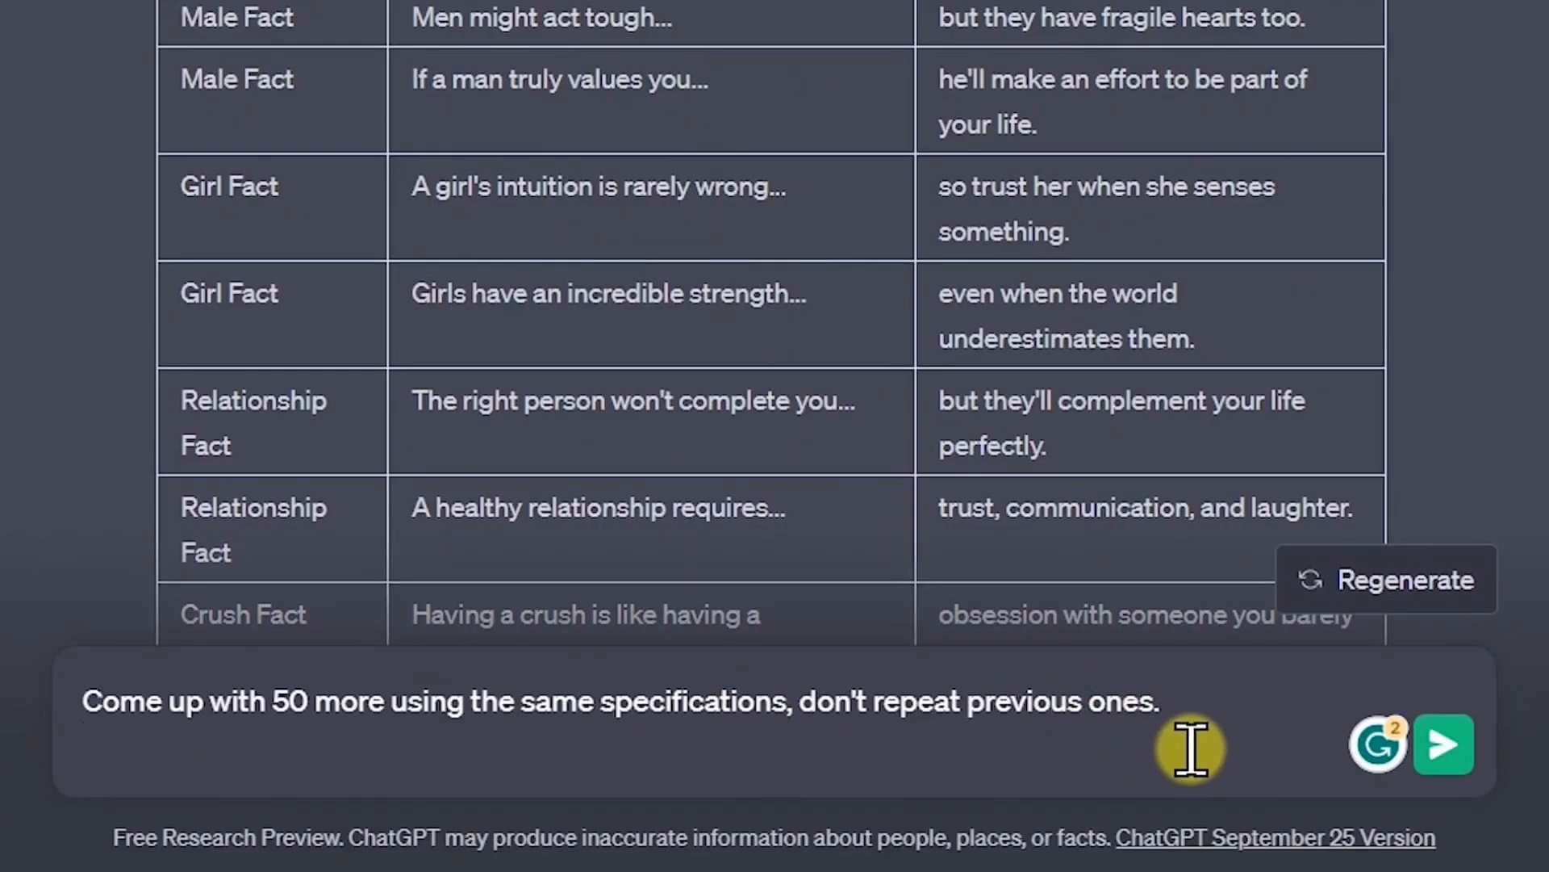
key(Return)
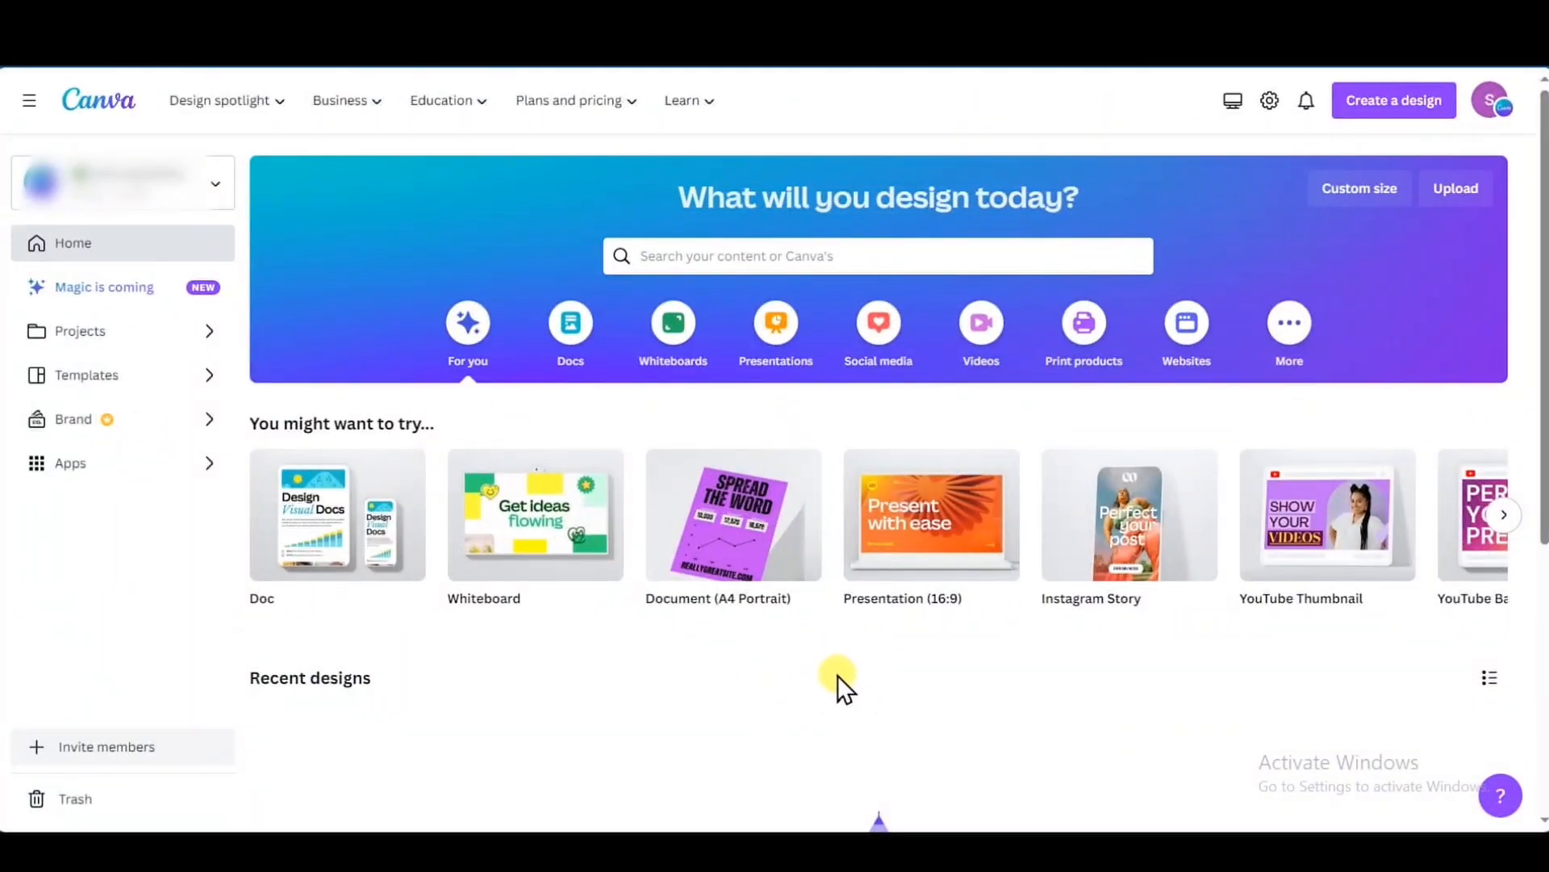
Step: In Canva, search for "youtube shorts" and create a blank YouTube Shorts design
click(756, 260)
text(youtube shorts)
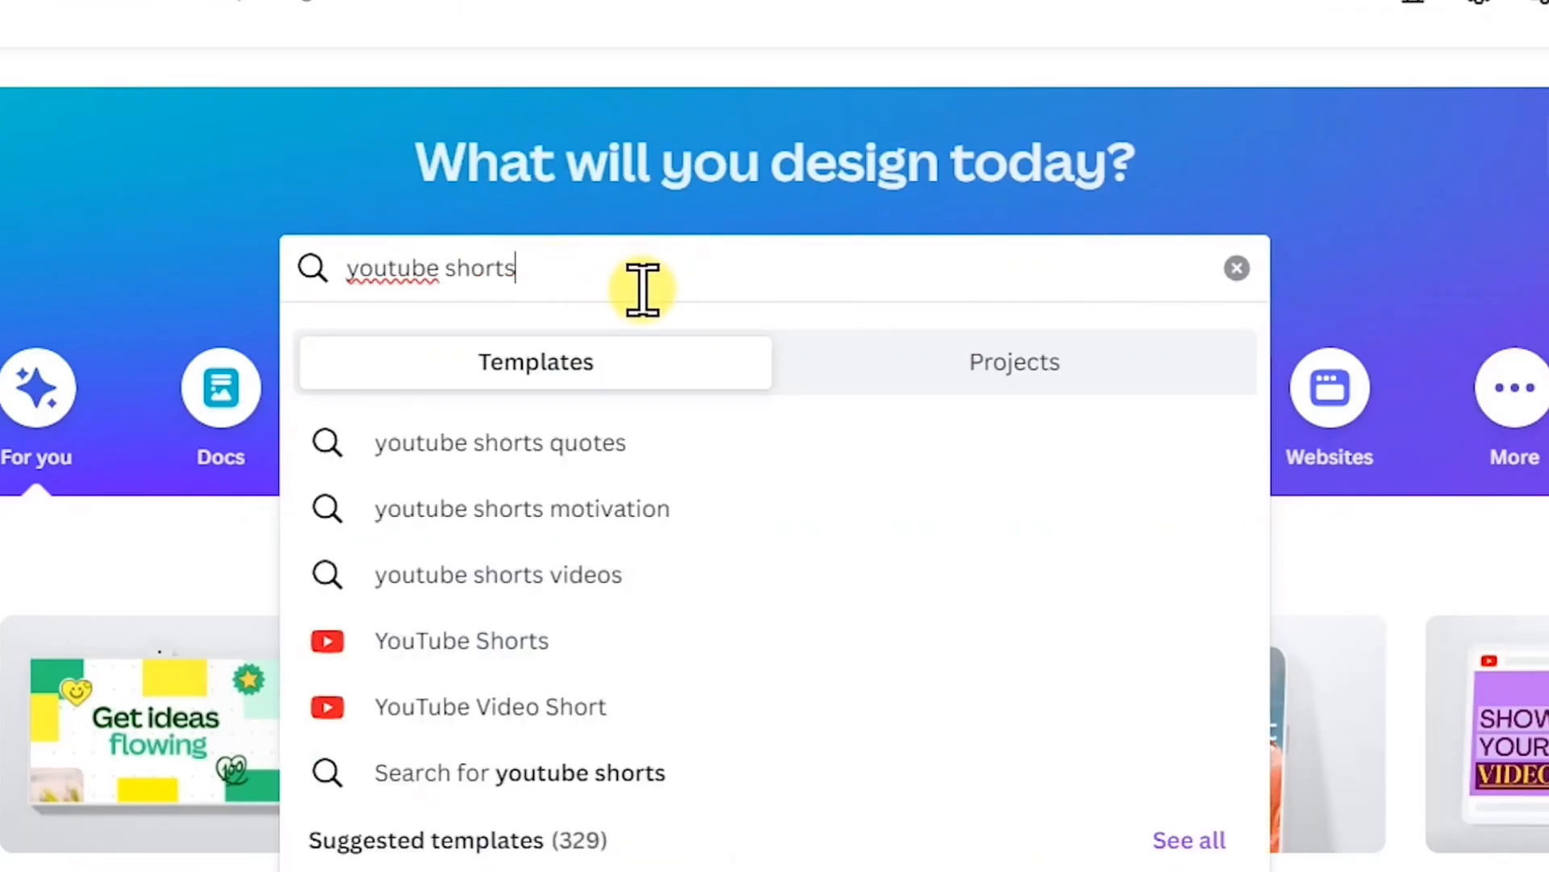
click(563, 658)
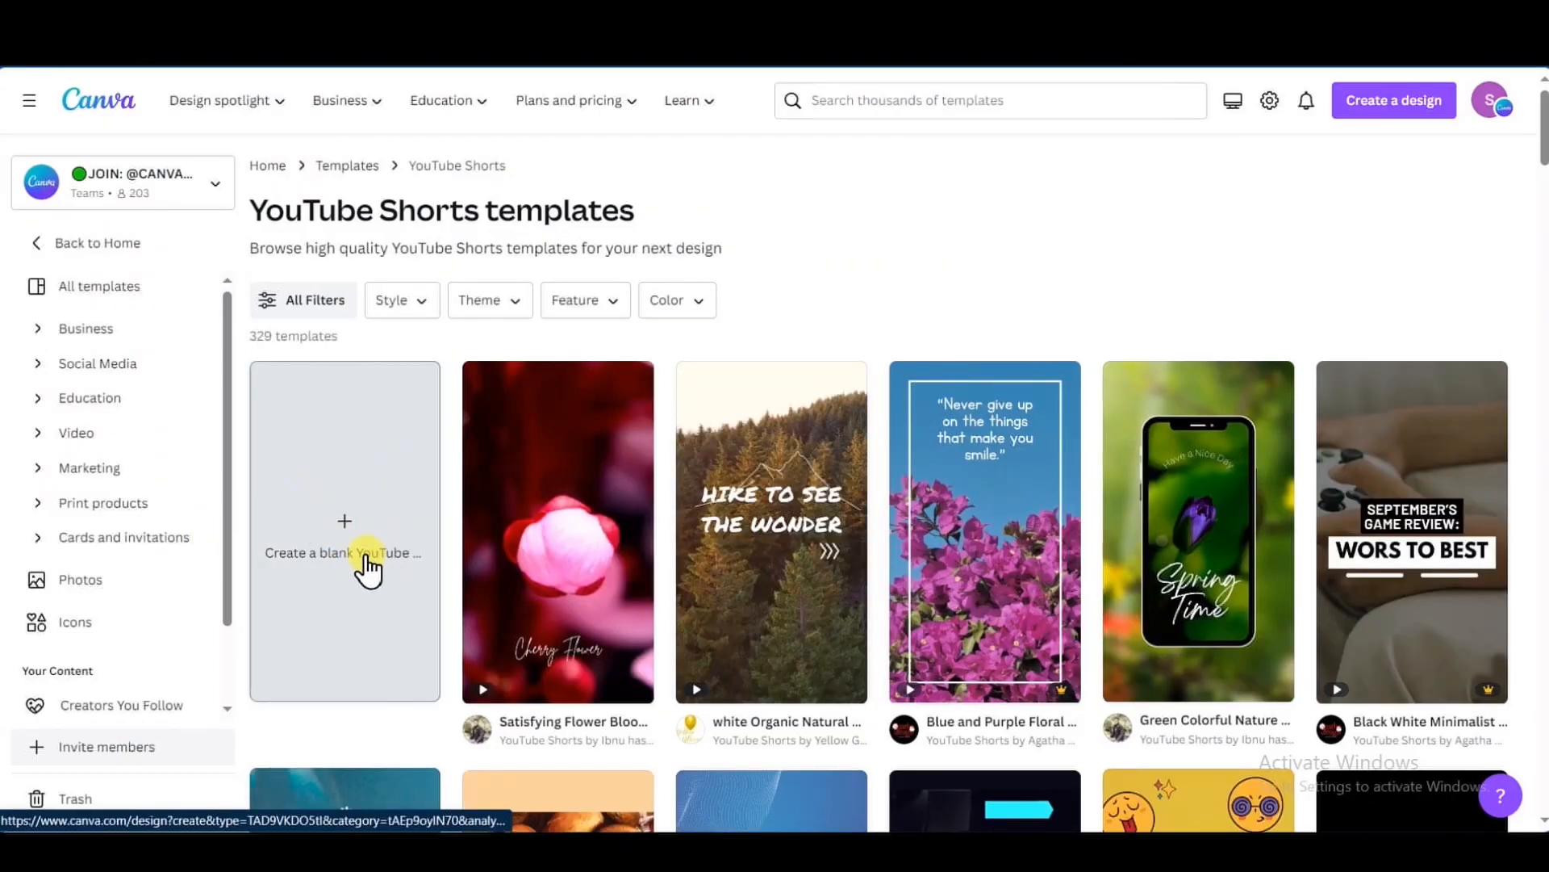
click(367, 565)
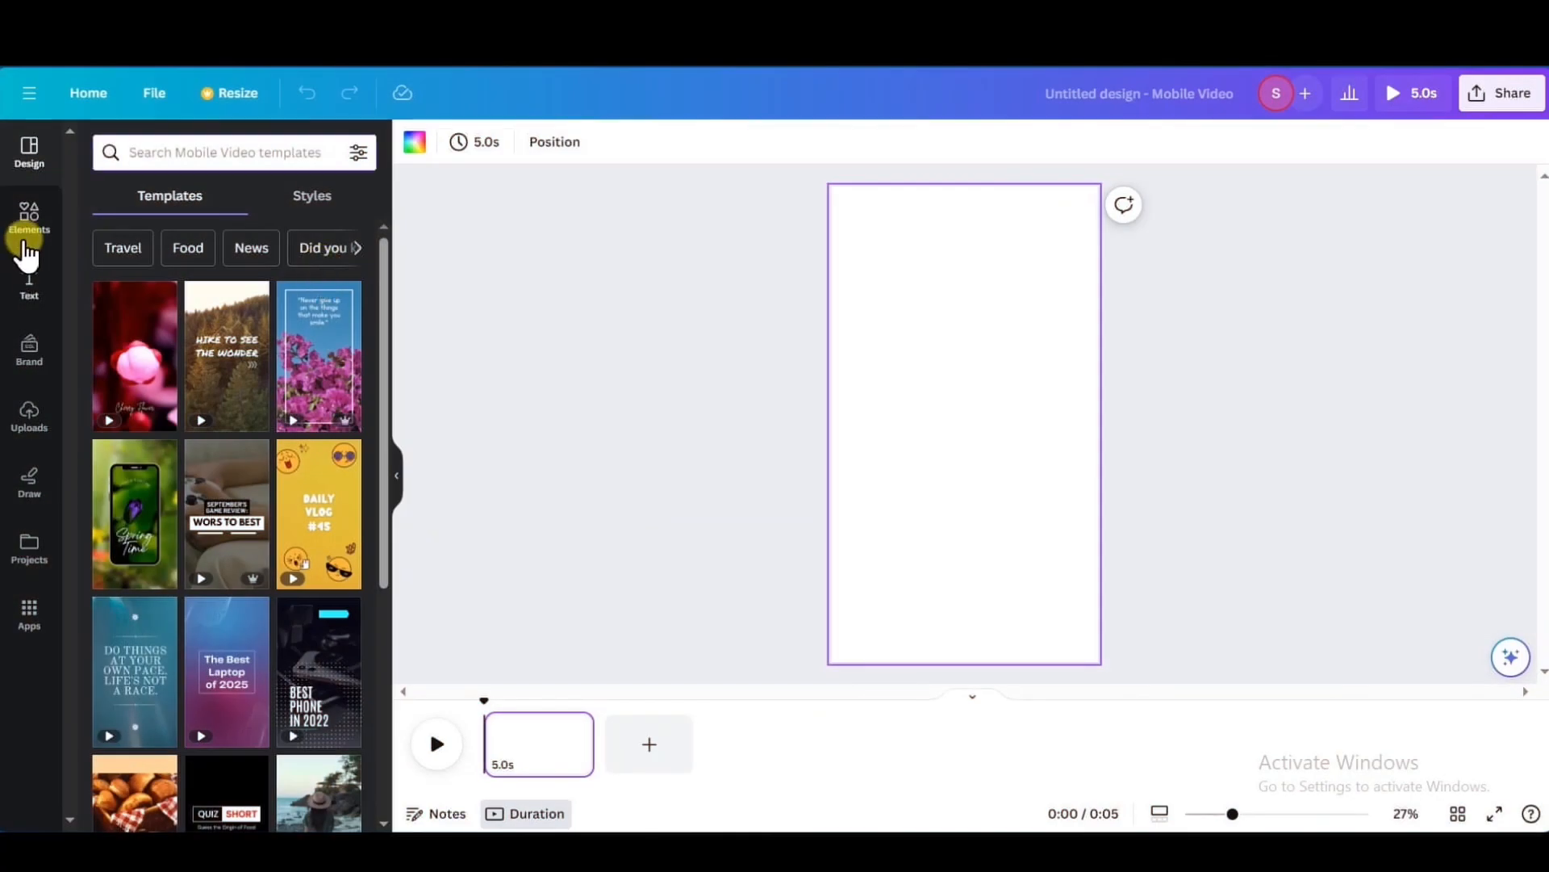
Step: Search the elements for "sunset" videos and fill the page with the paddleboarder sunset clip
click(26, 242)
click(196, 154)
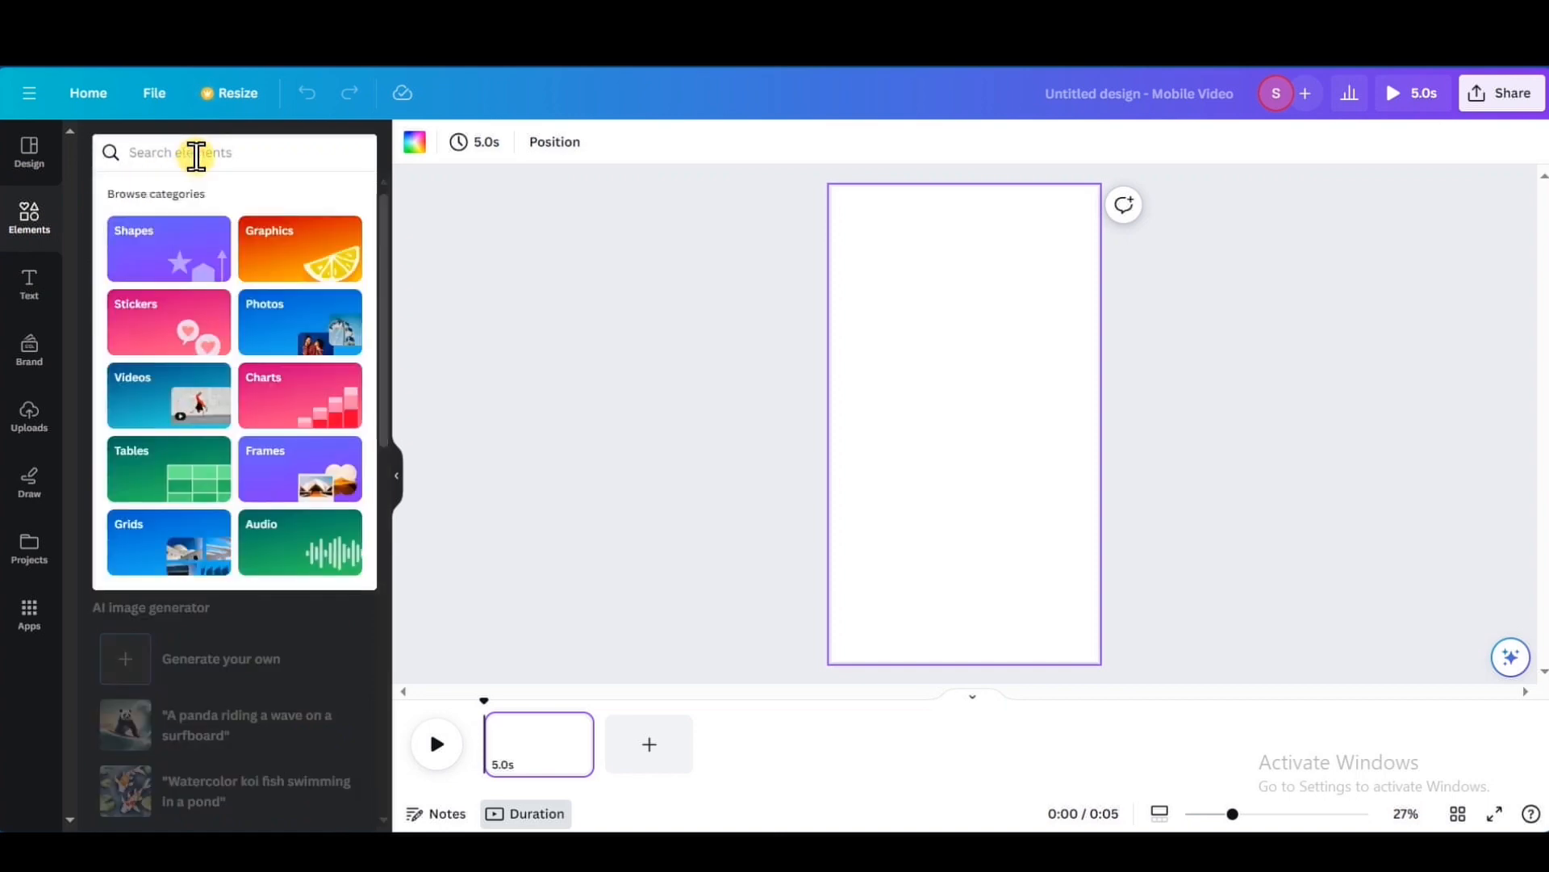
text(sunset)
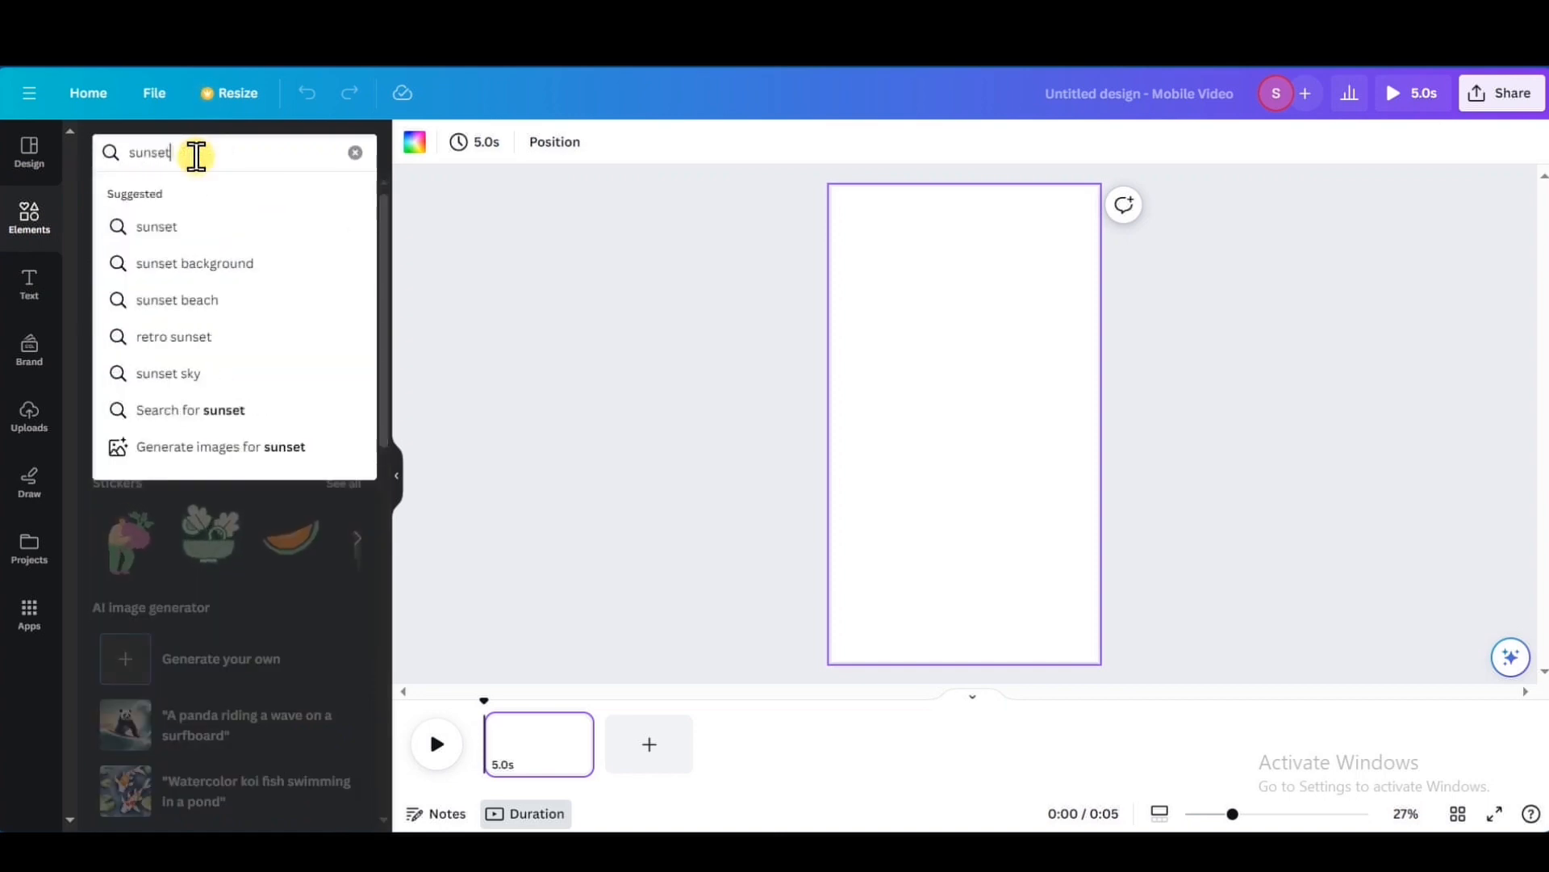
key(Return)
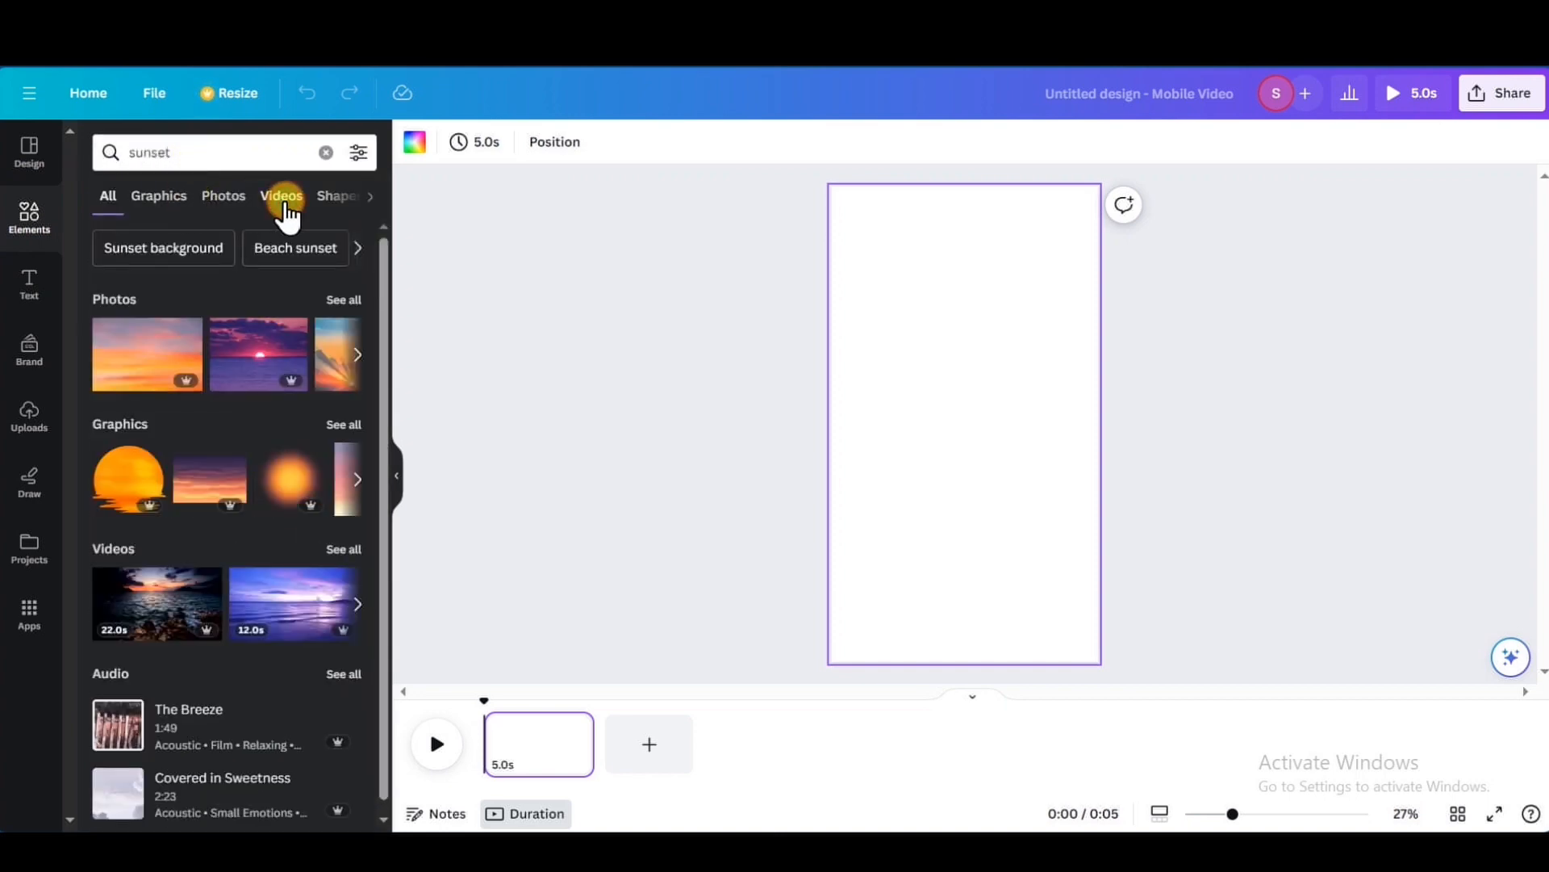
click(282, 198)
click(342, 442)
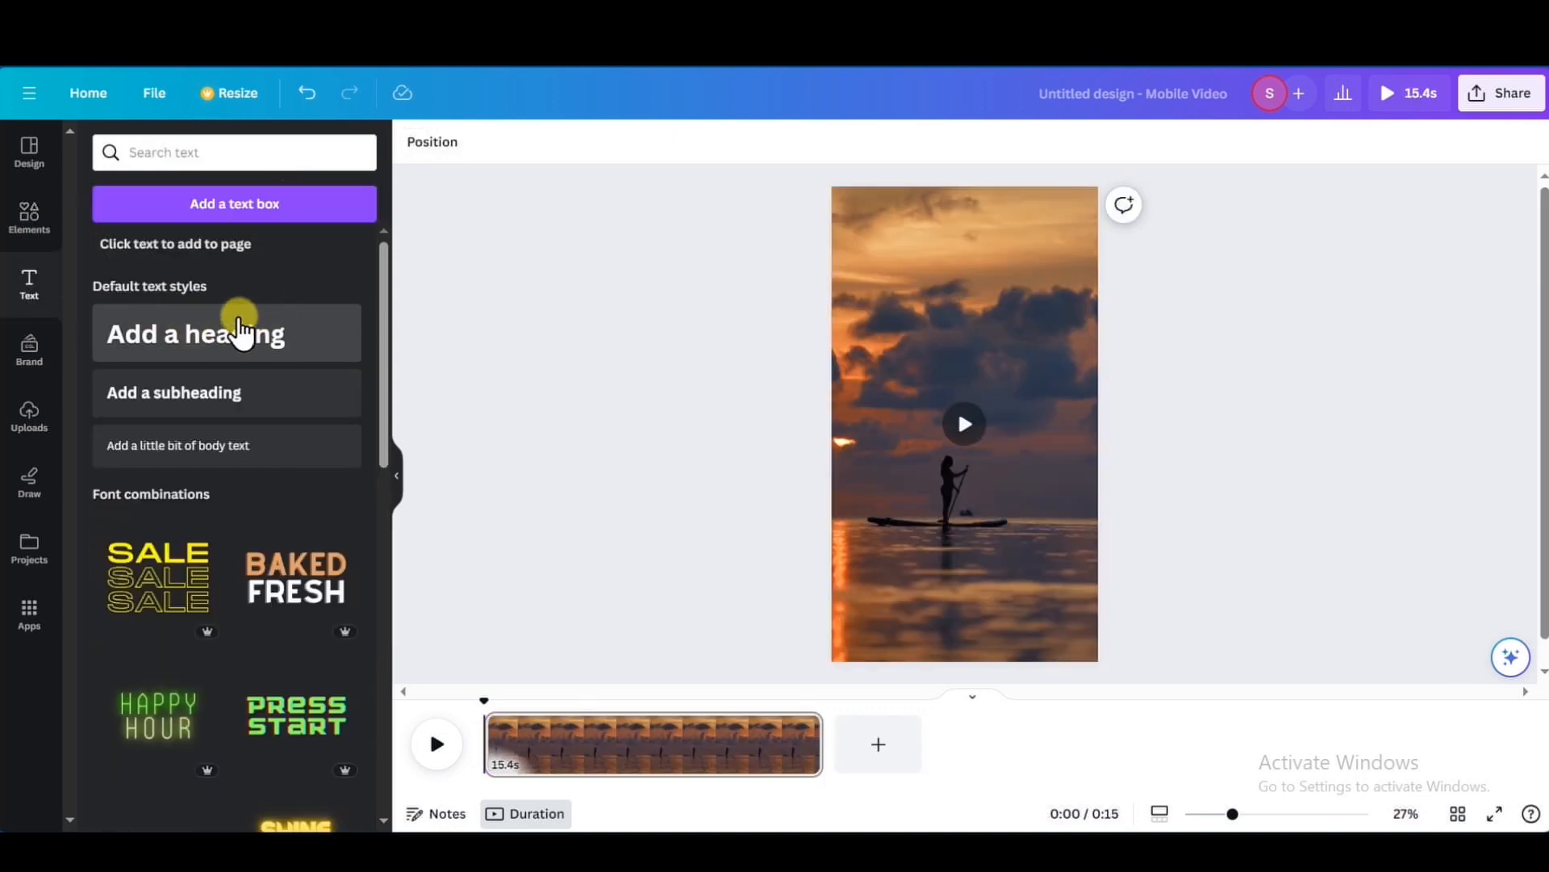
Step: Add a heading reading "Topic" near the top of the design and give it the Background text effect
click(240, 331)
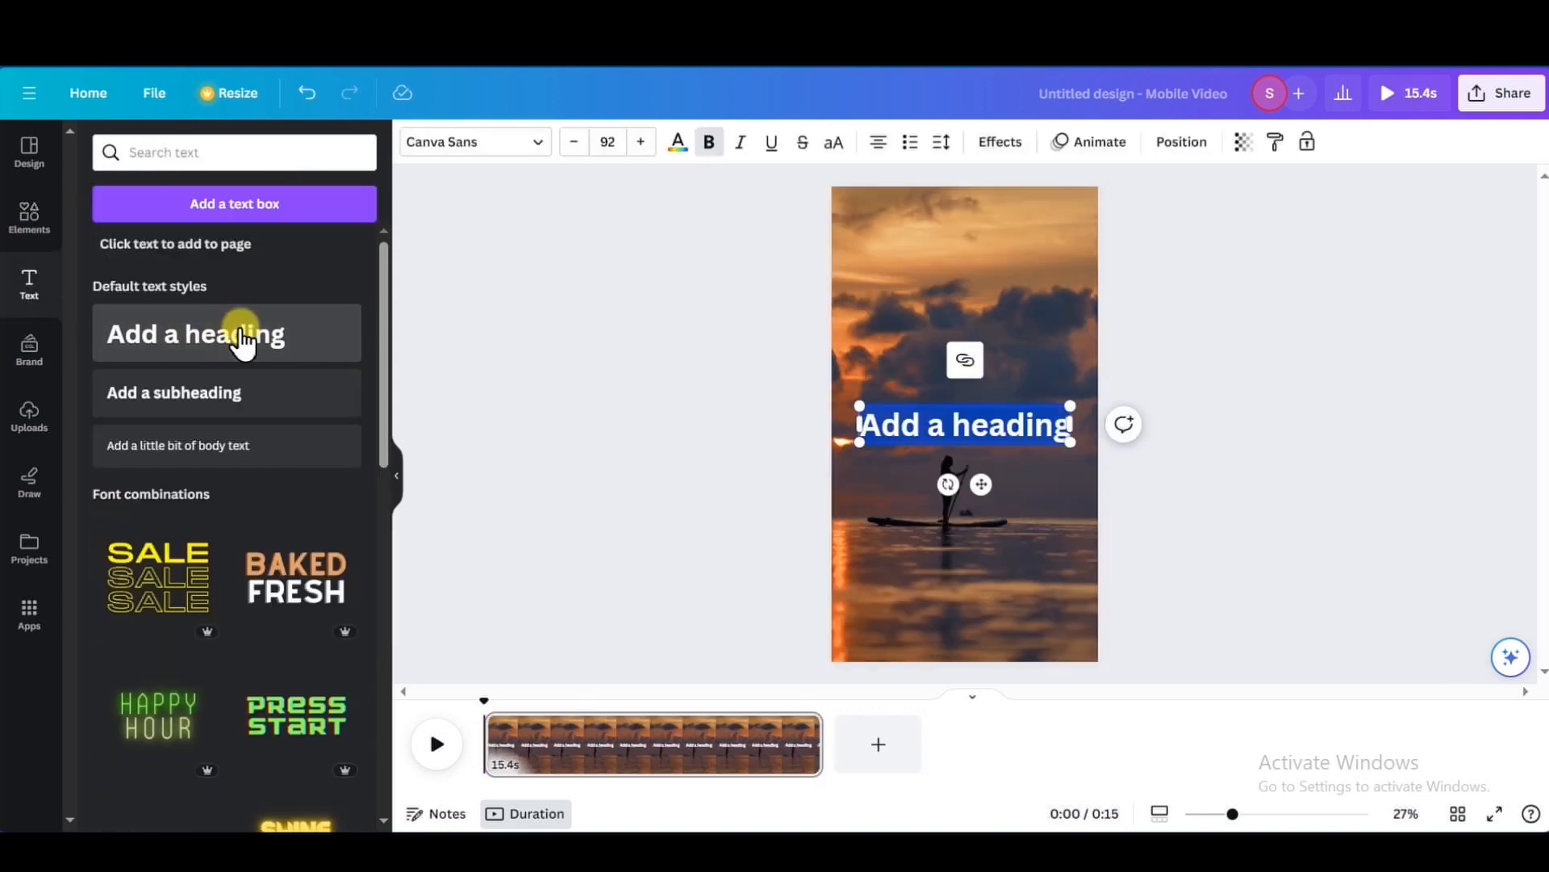
text(Topic)
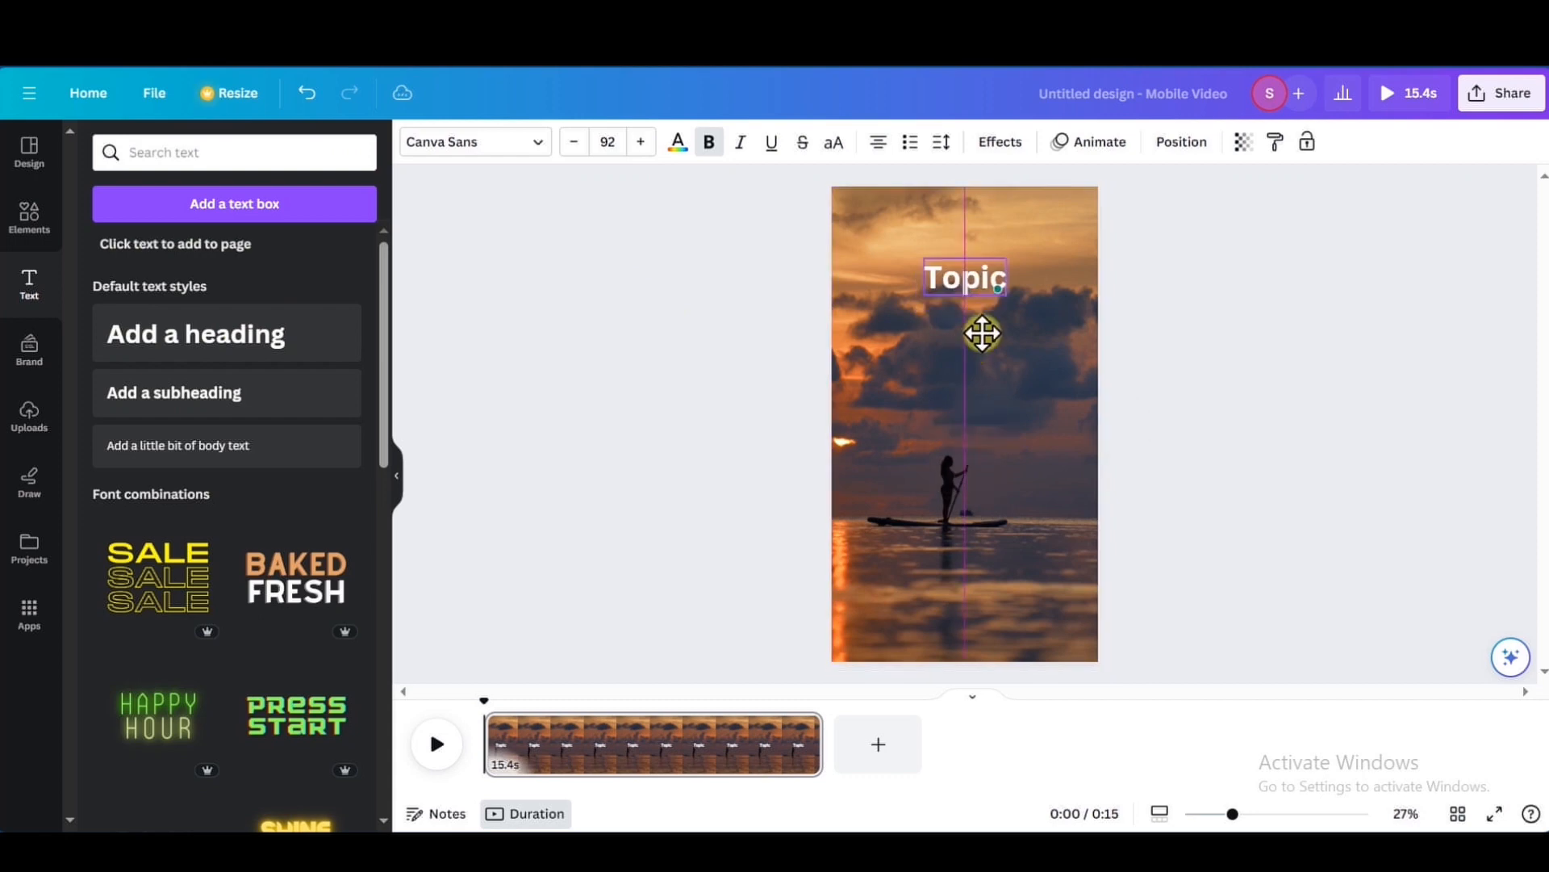
click(1000, 141)
click(127, 597)
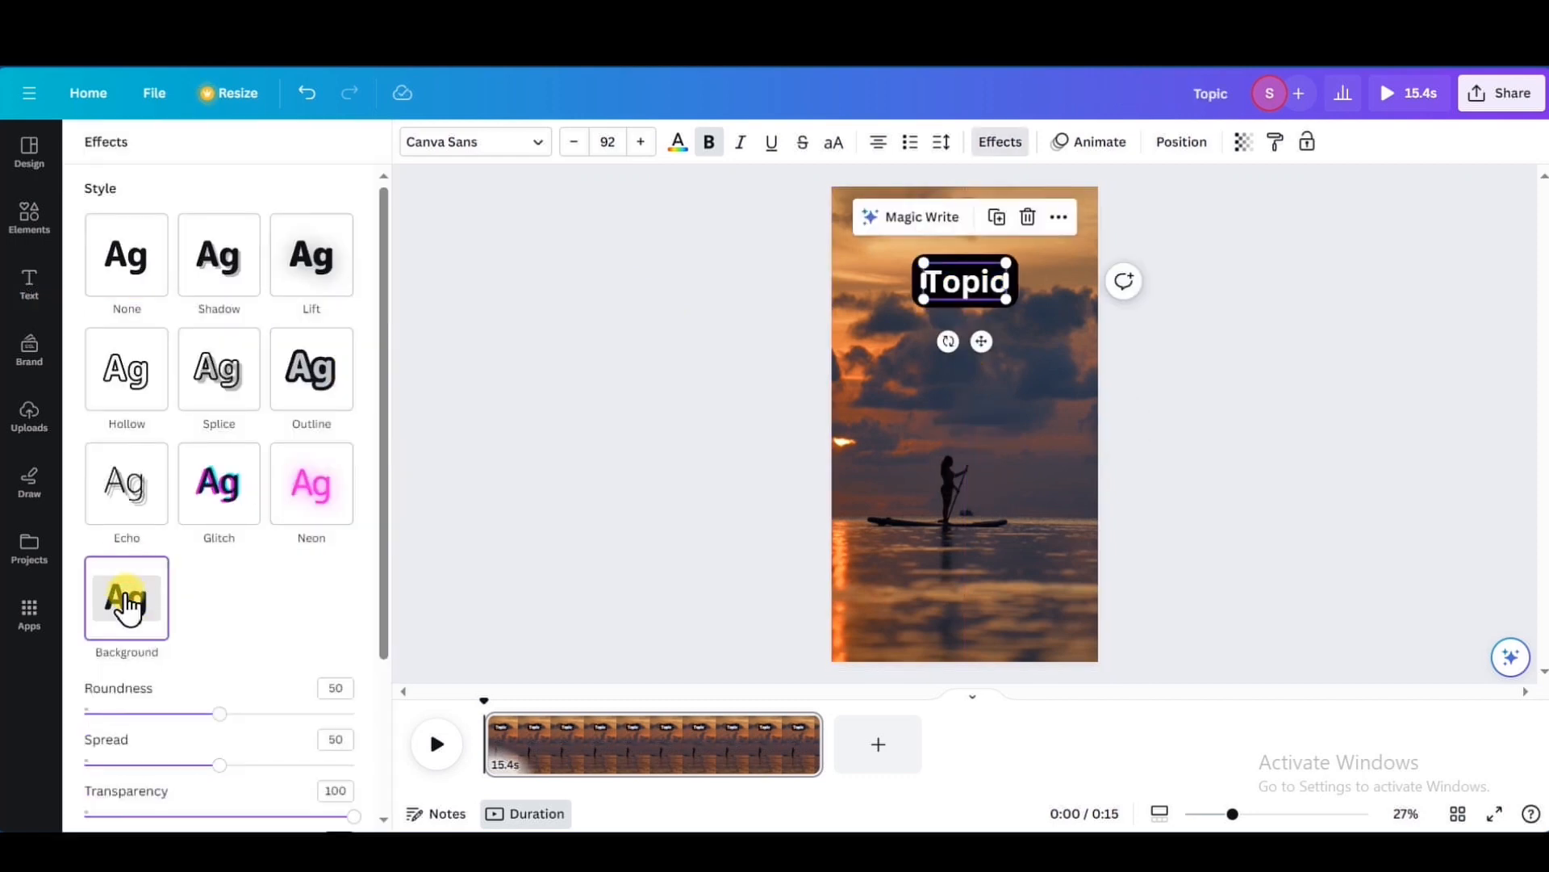
Step: Add stacked "part 1" and "part 2" headings below the topic, and apply a coloured Shadow effect to the part 2 text
text(tpart 1)
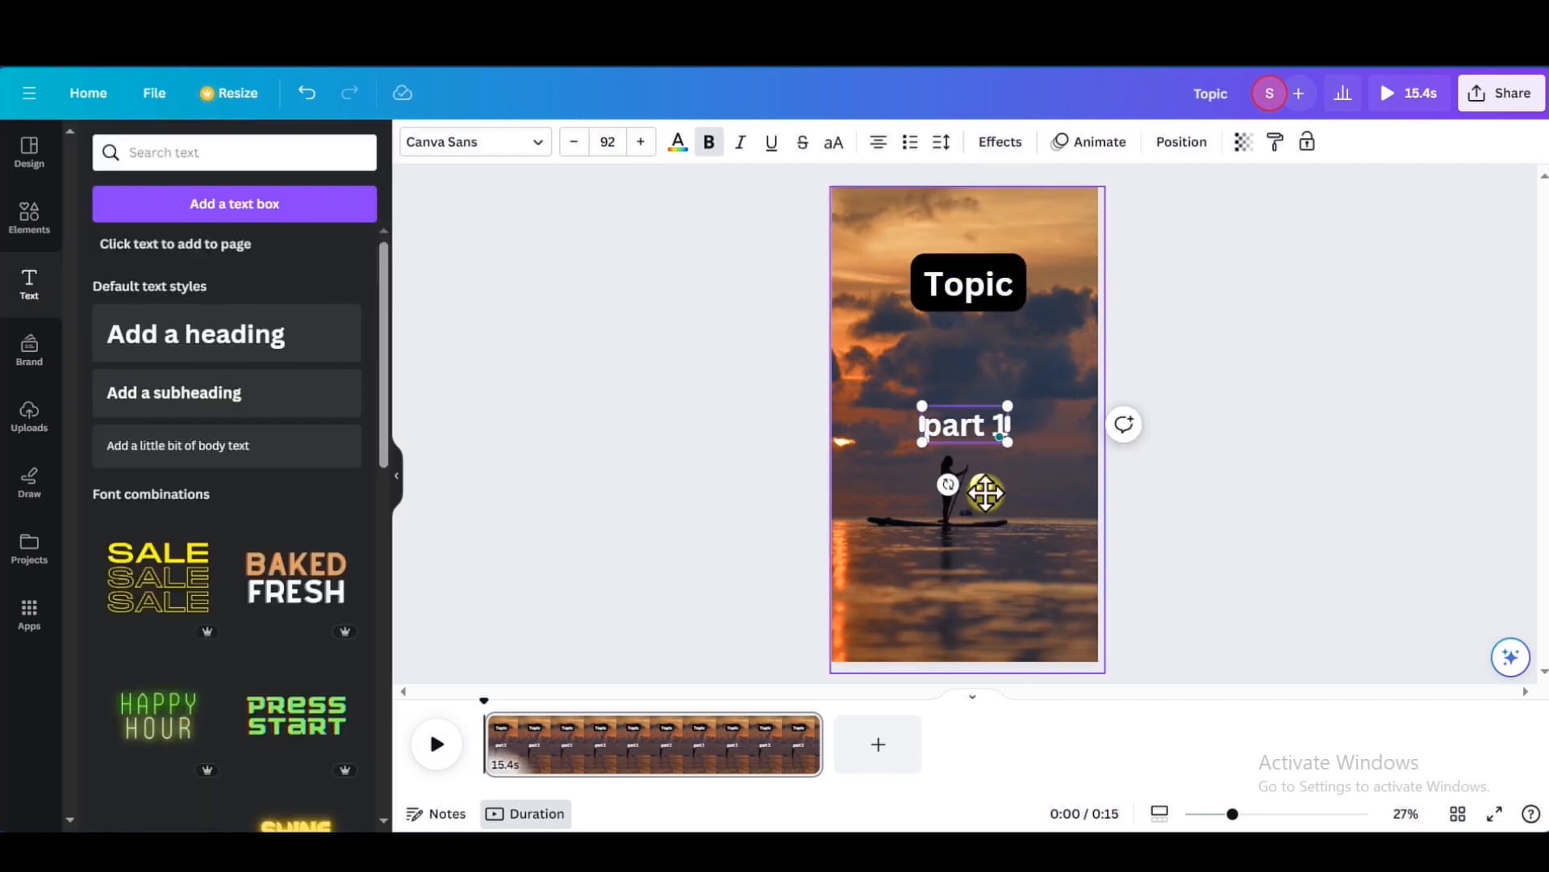
drag(985, 493, 990, 492)
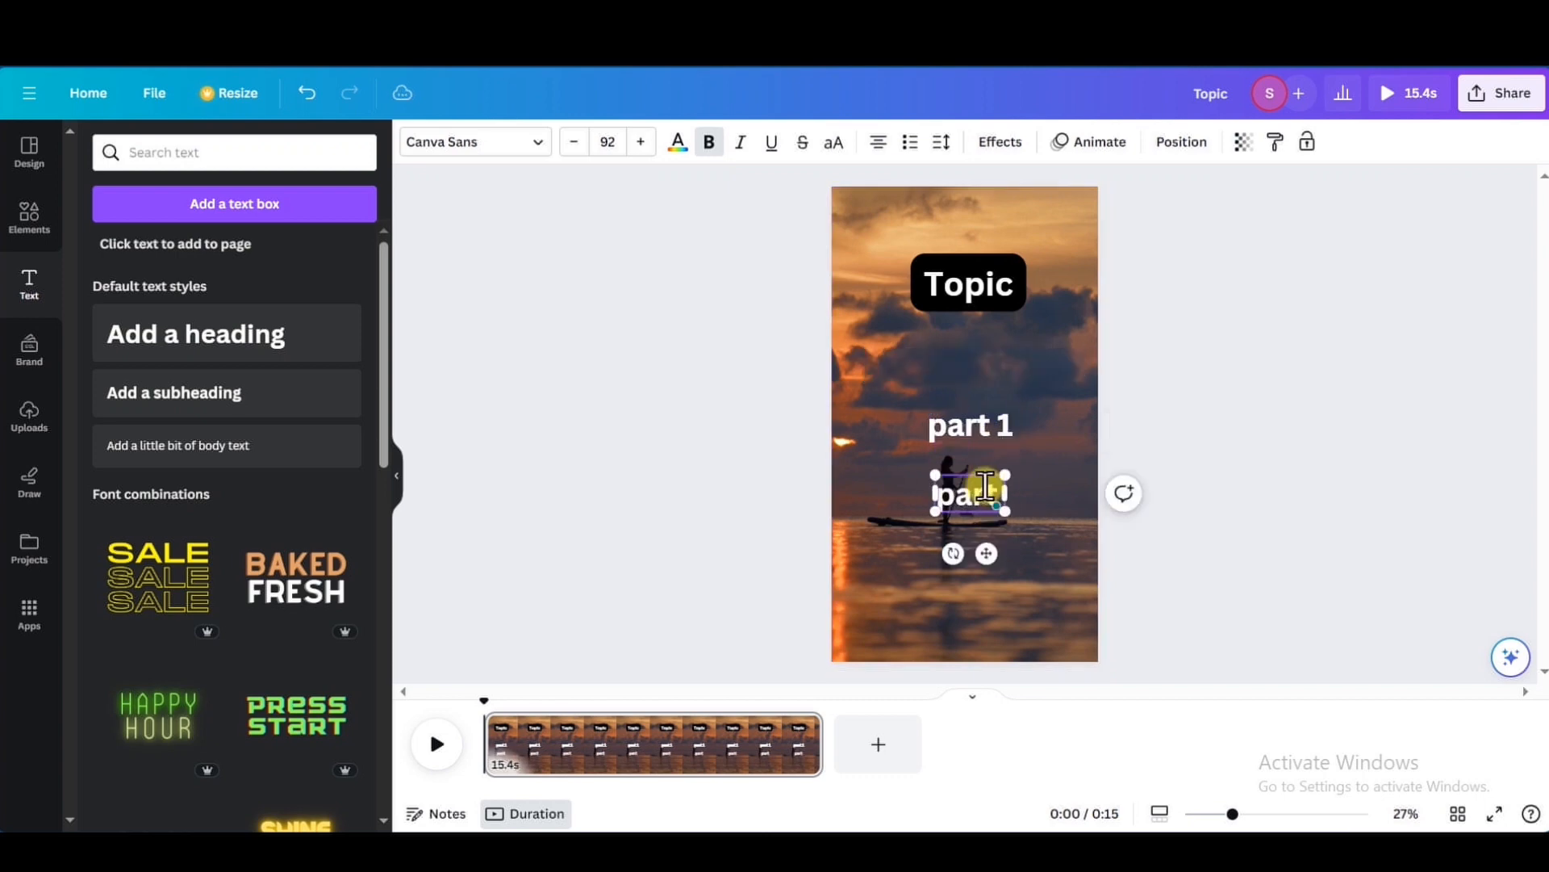
click(1000, 142)
click(312, 255)
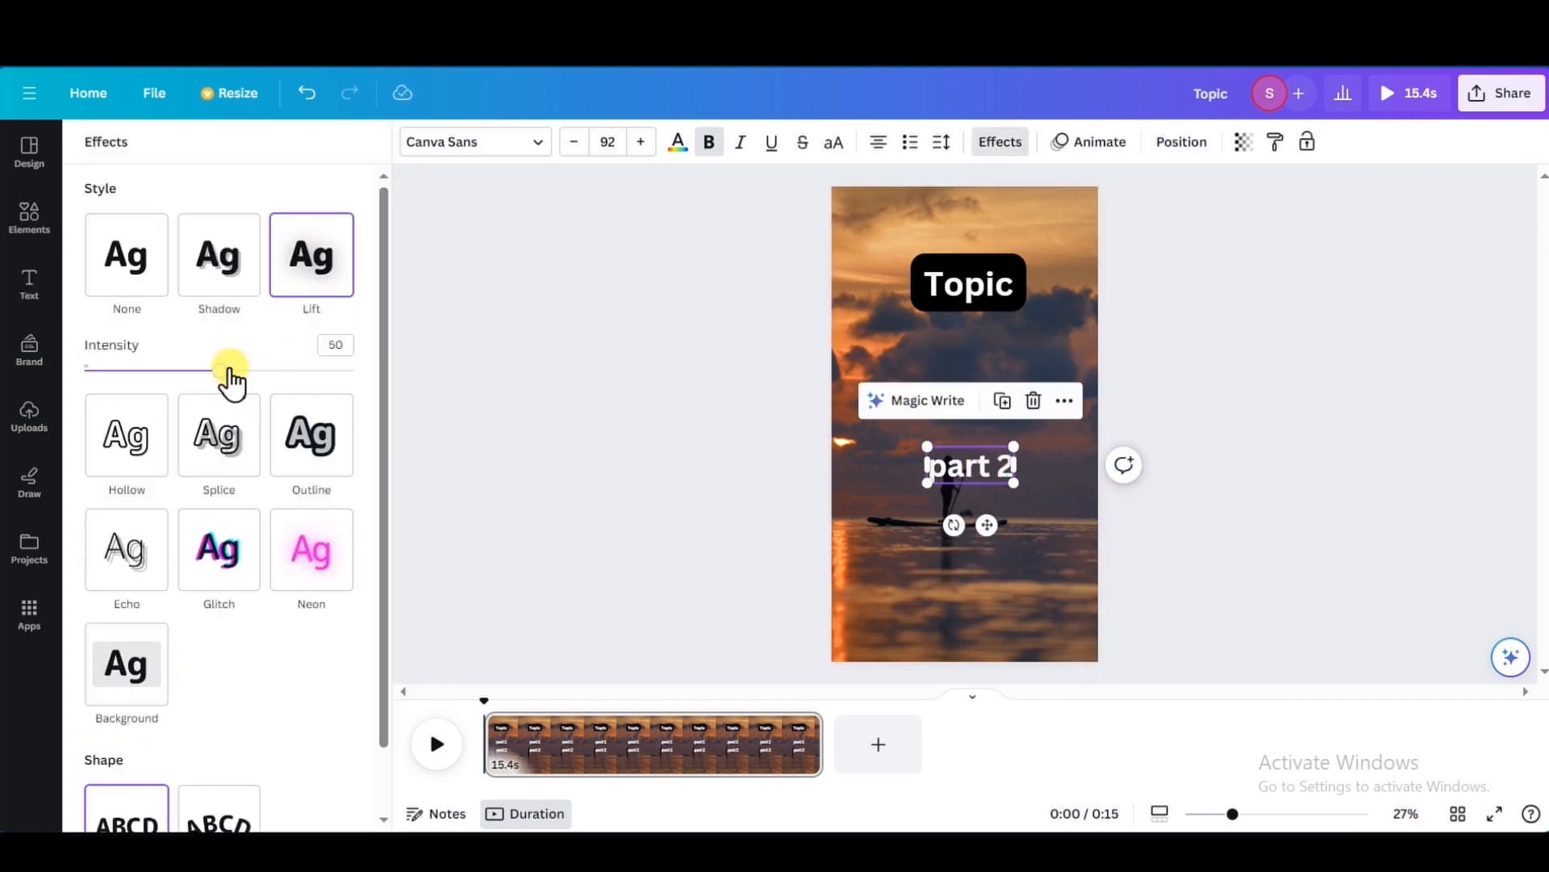
click(215, 266)
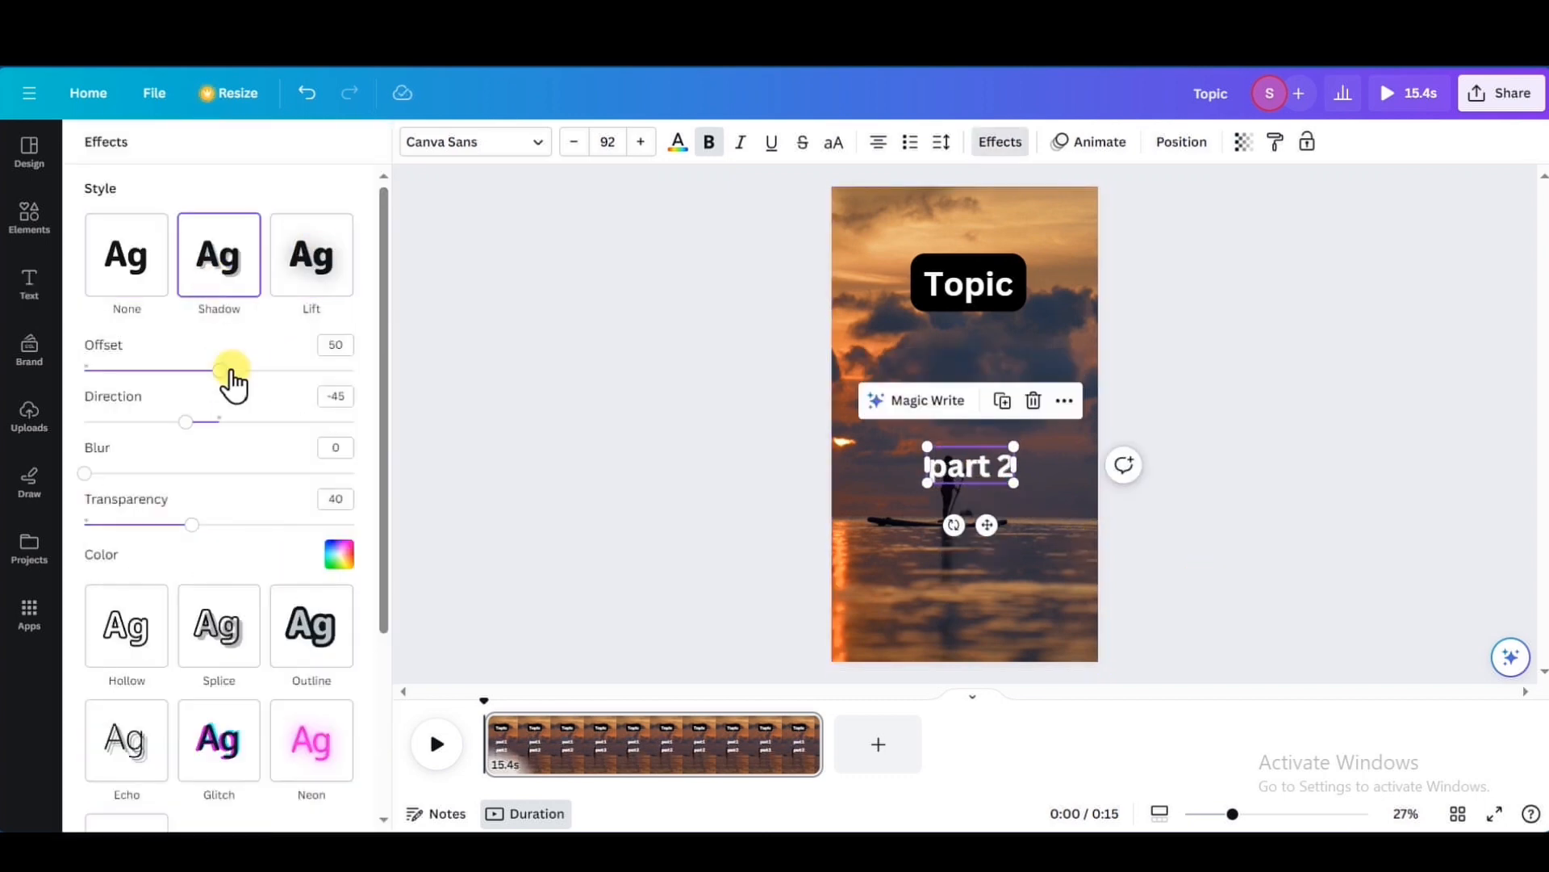
click(340, 554)
click(486, 483)
click(1036, 594)
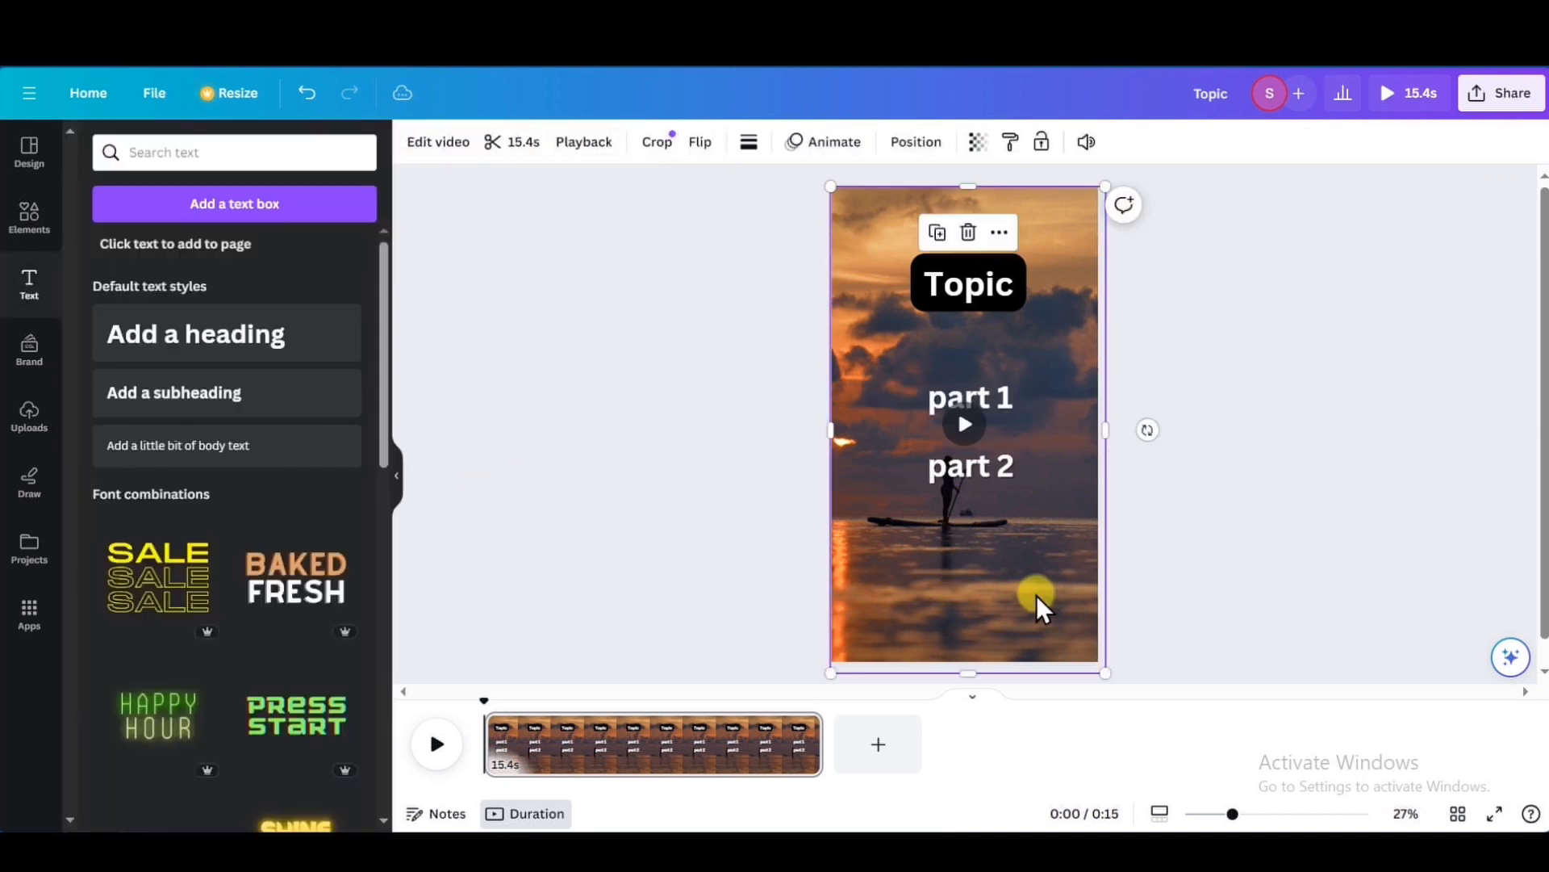
click(1185, 424)
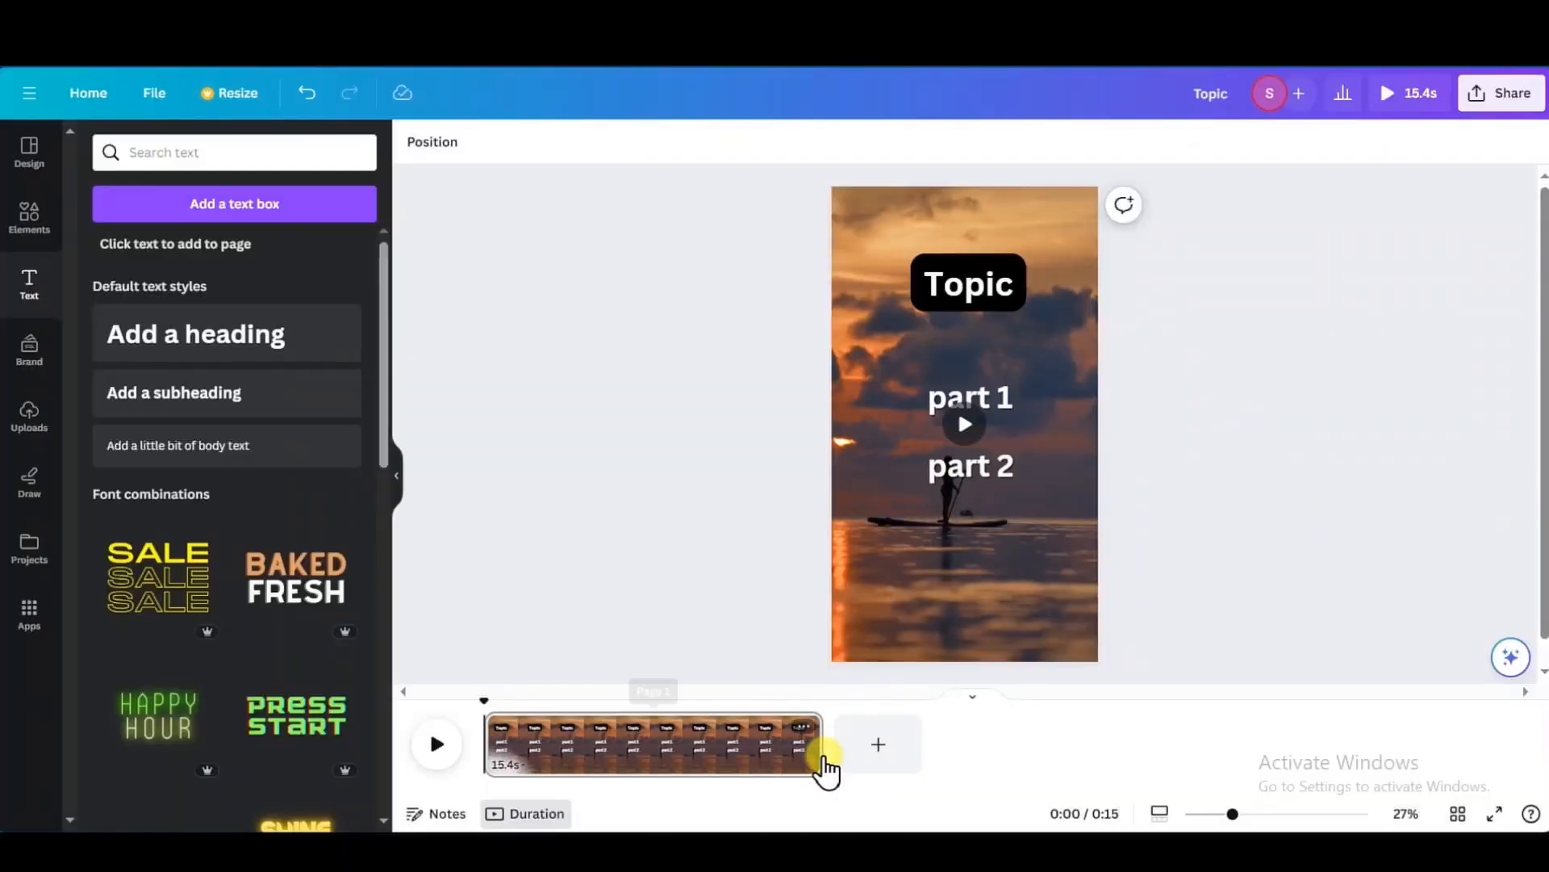
Step: Trim the page to 9.0 seconds and shorten the "part 1" text's timing to end at about 5 seconds
drag(823, 752, 678, 729)
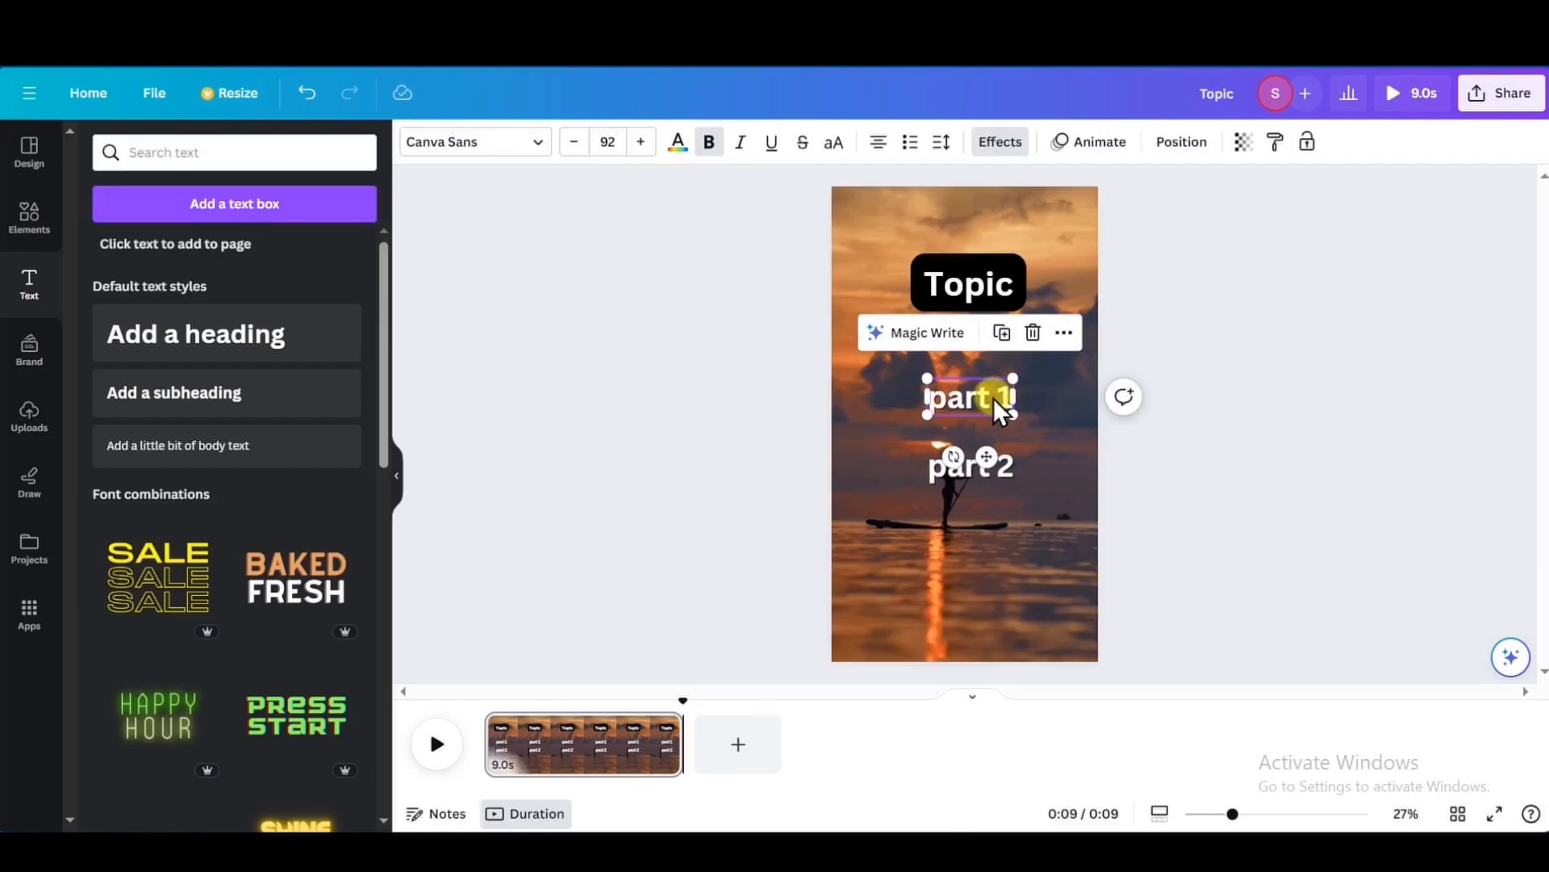
right_click(991, 395)
click(1080, 655)
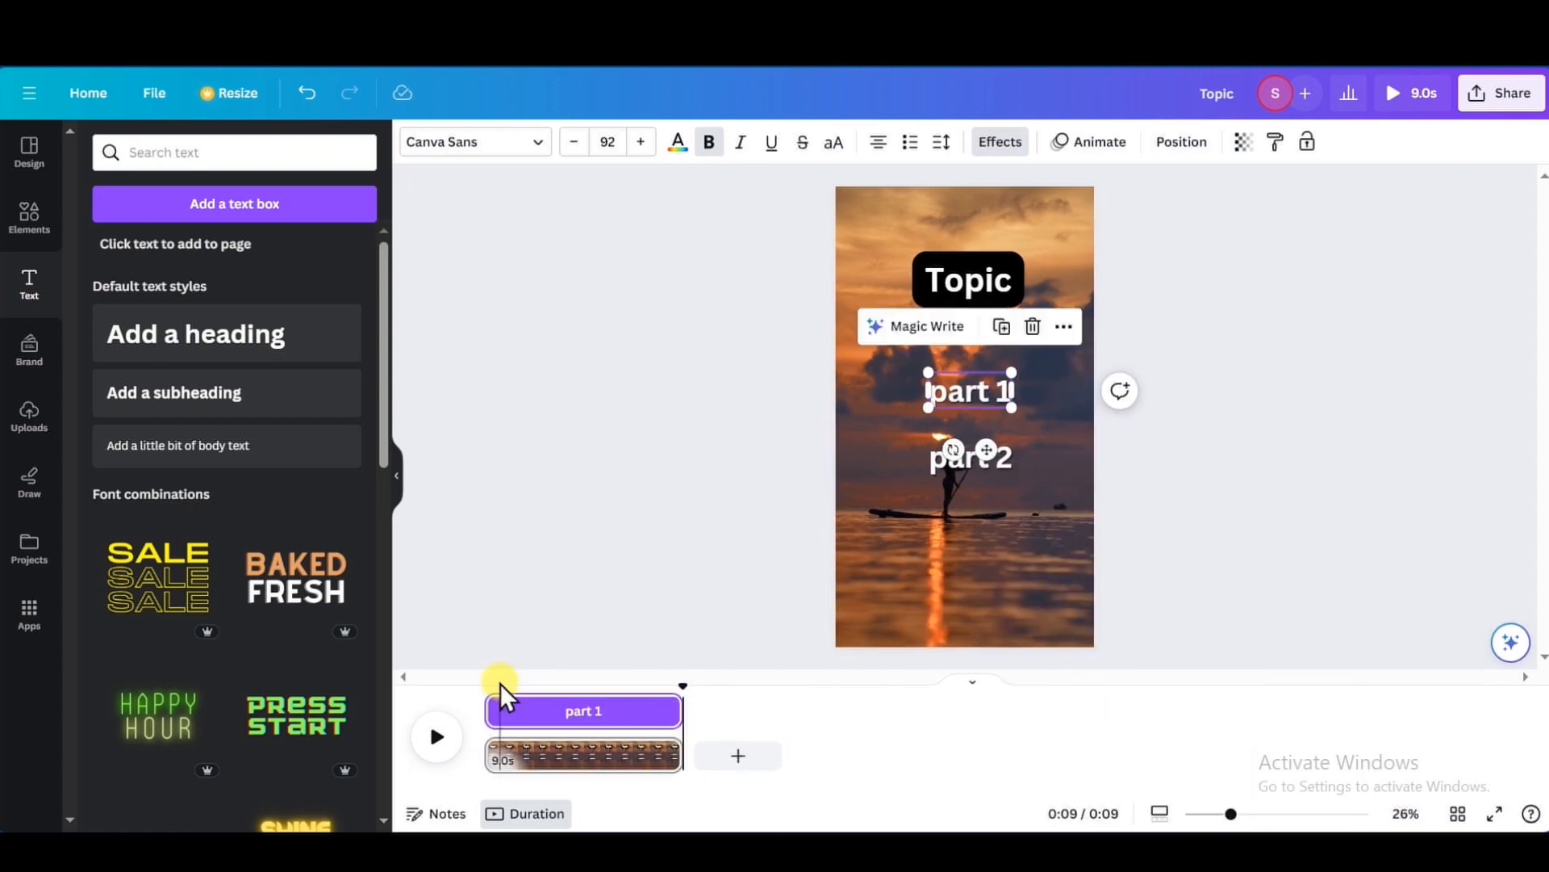
drag(500, 685, 603, 680)
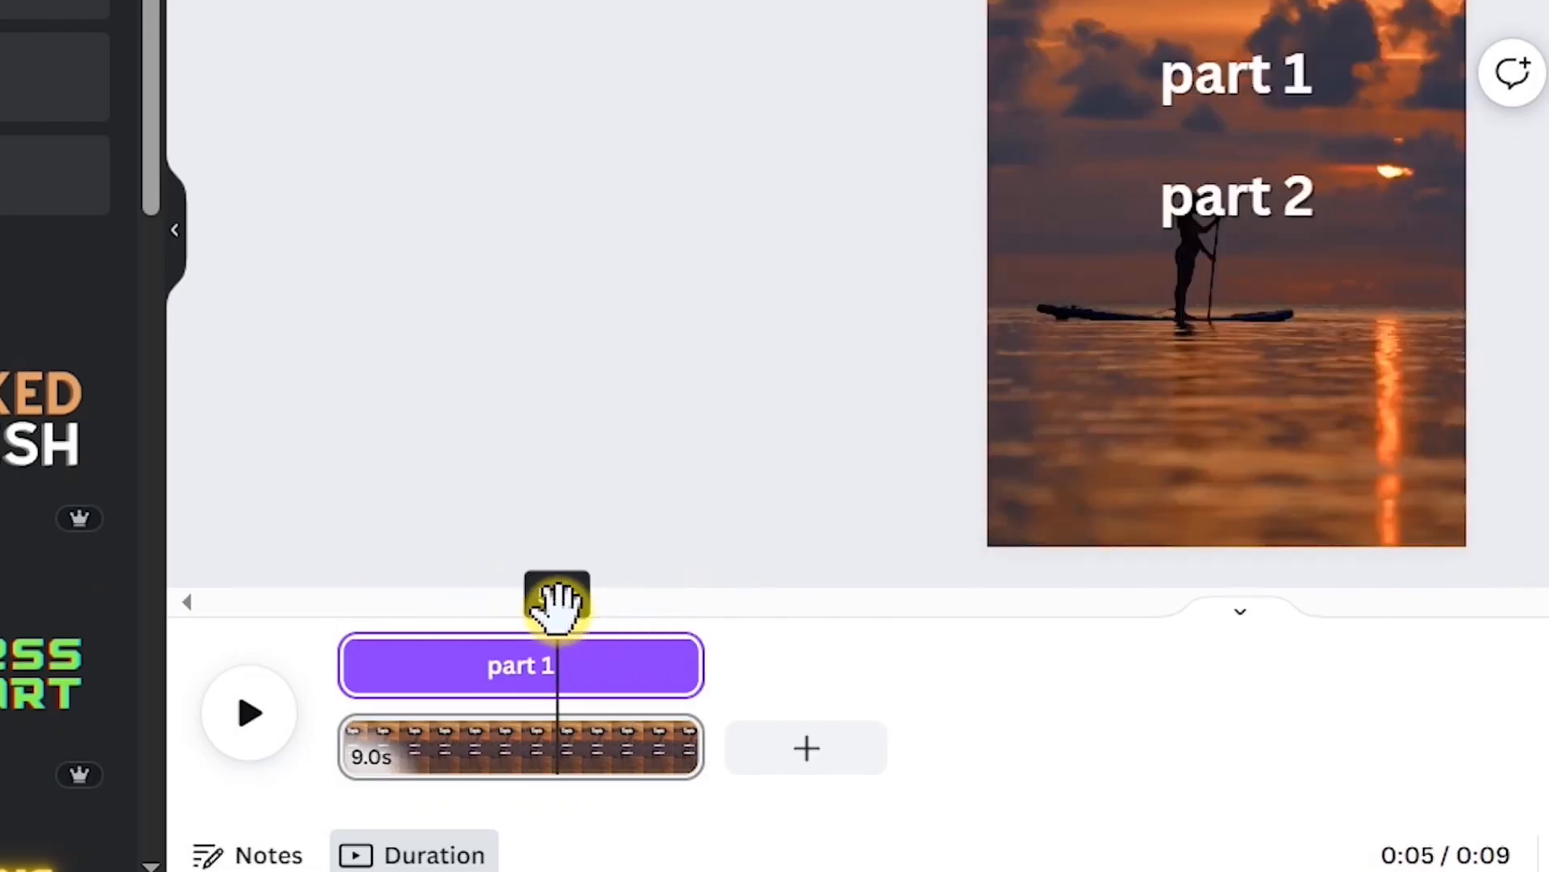
drag(697, 662, 553, 684)
Step: Set the "part 2" text's timing to start around the middle of the page and run to its end
drag(508, 691, 583, 693)
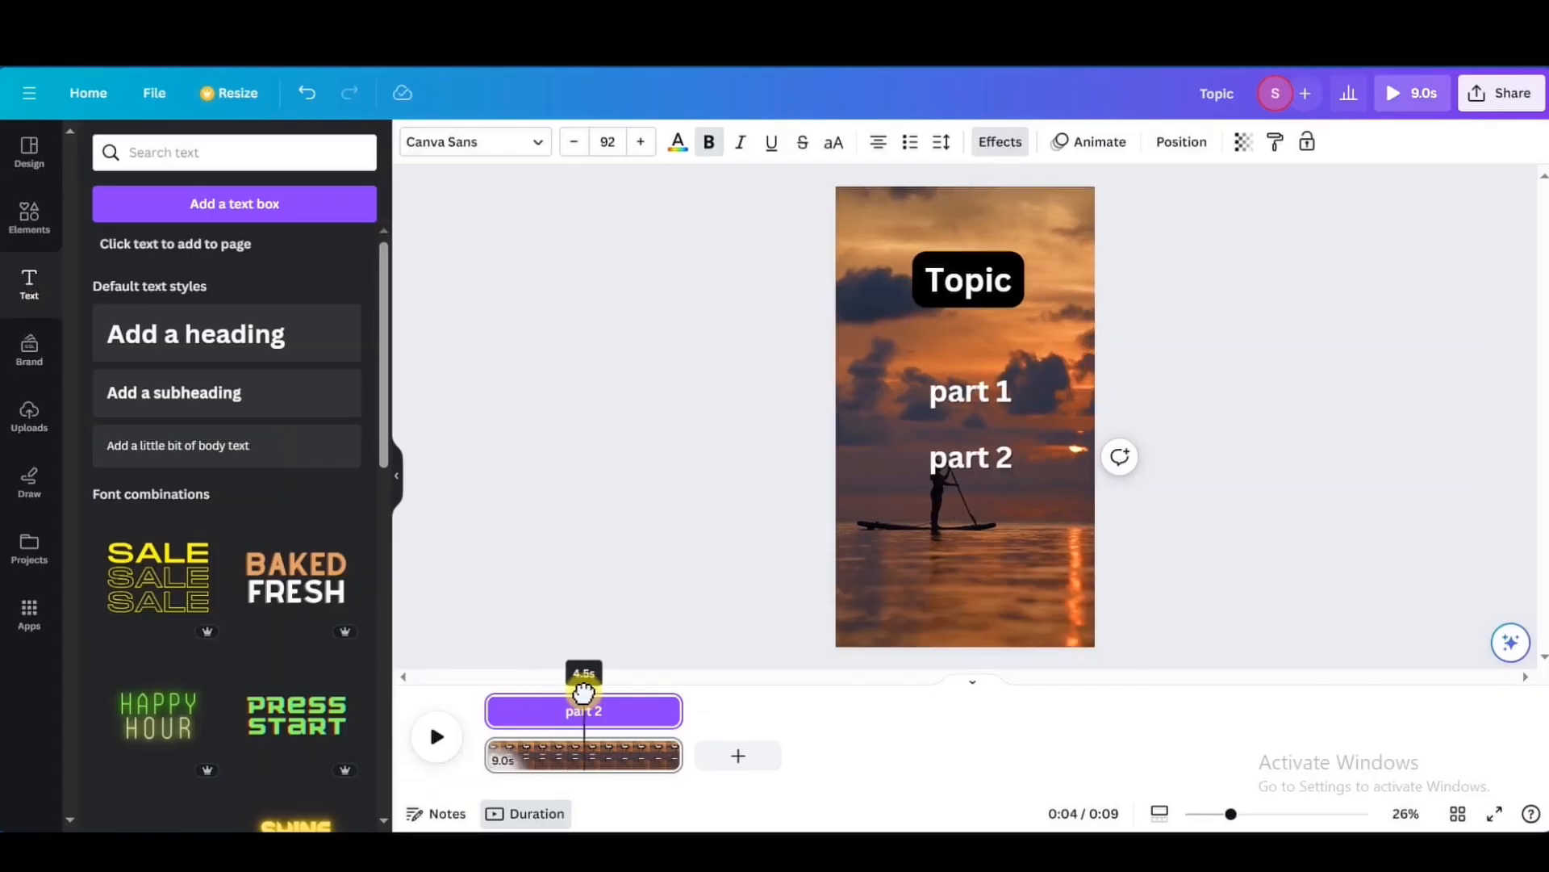
drag(489, 710, 599, 715)
click(872, 723)
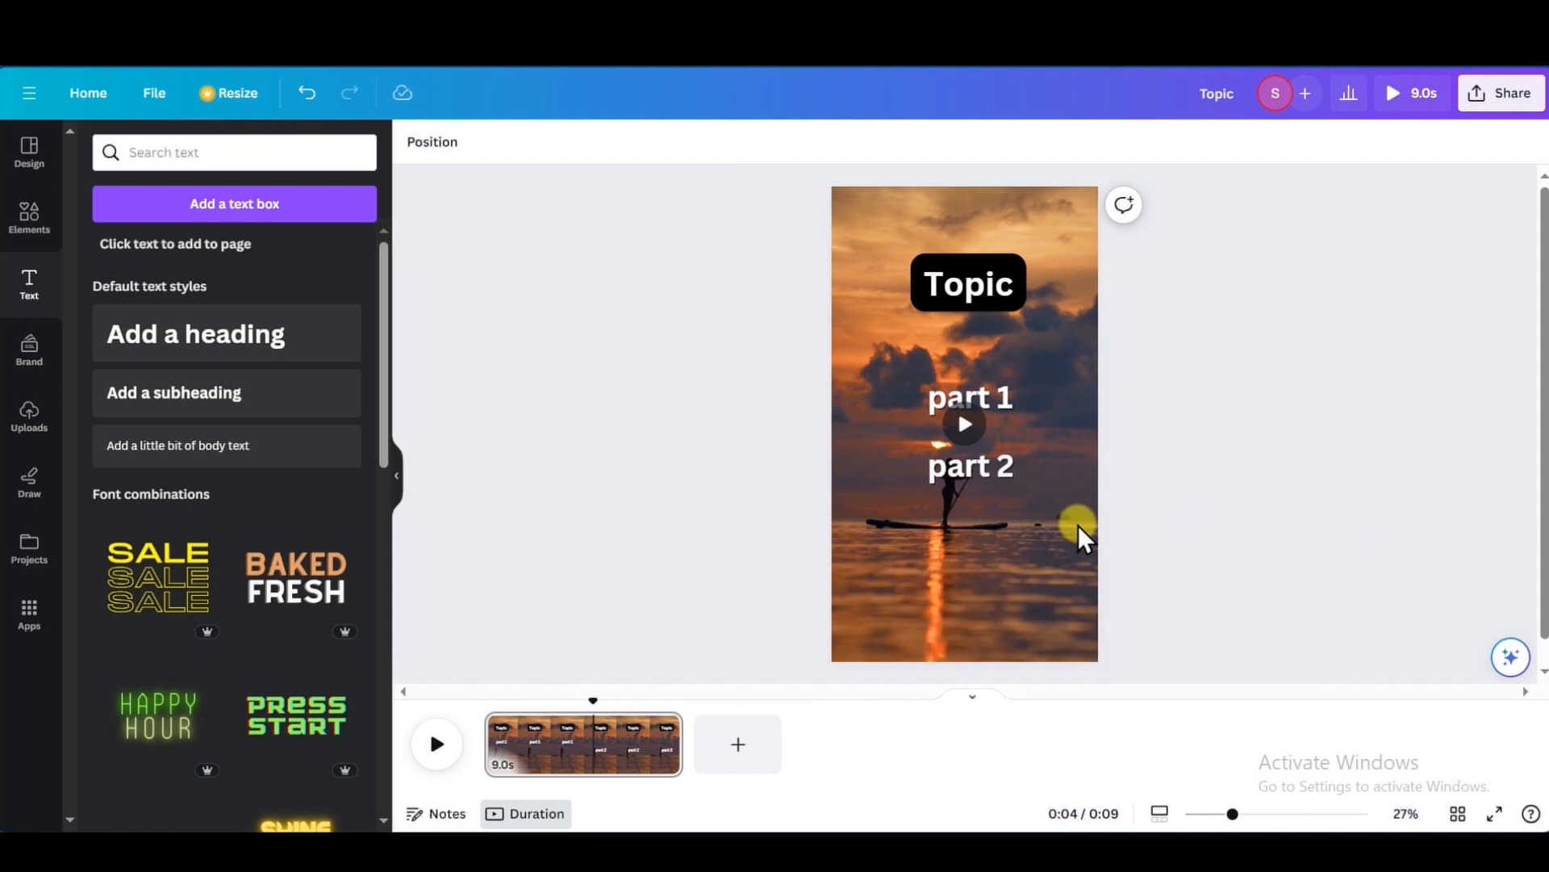
Step: Move the "part 2" text onto the "part 1" position and play the video to preview it
click(1004, 464)
drag(1004, 463, 991, 403)
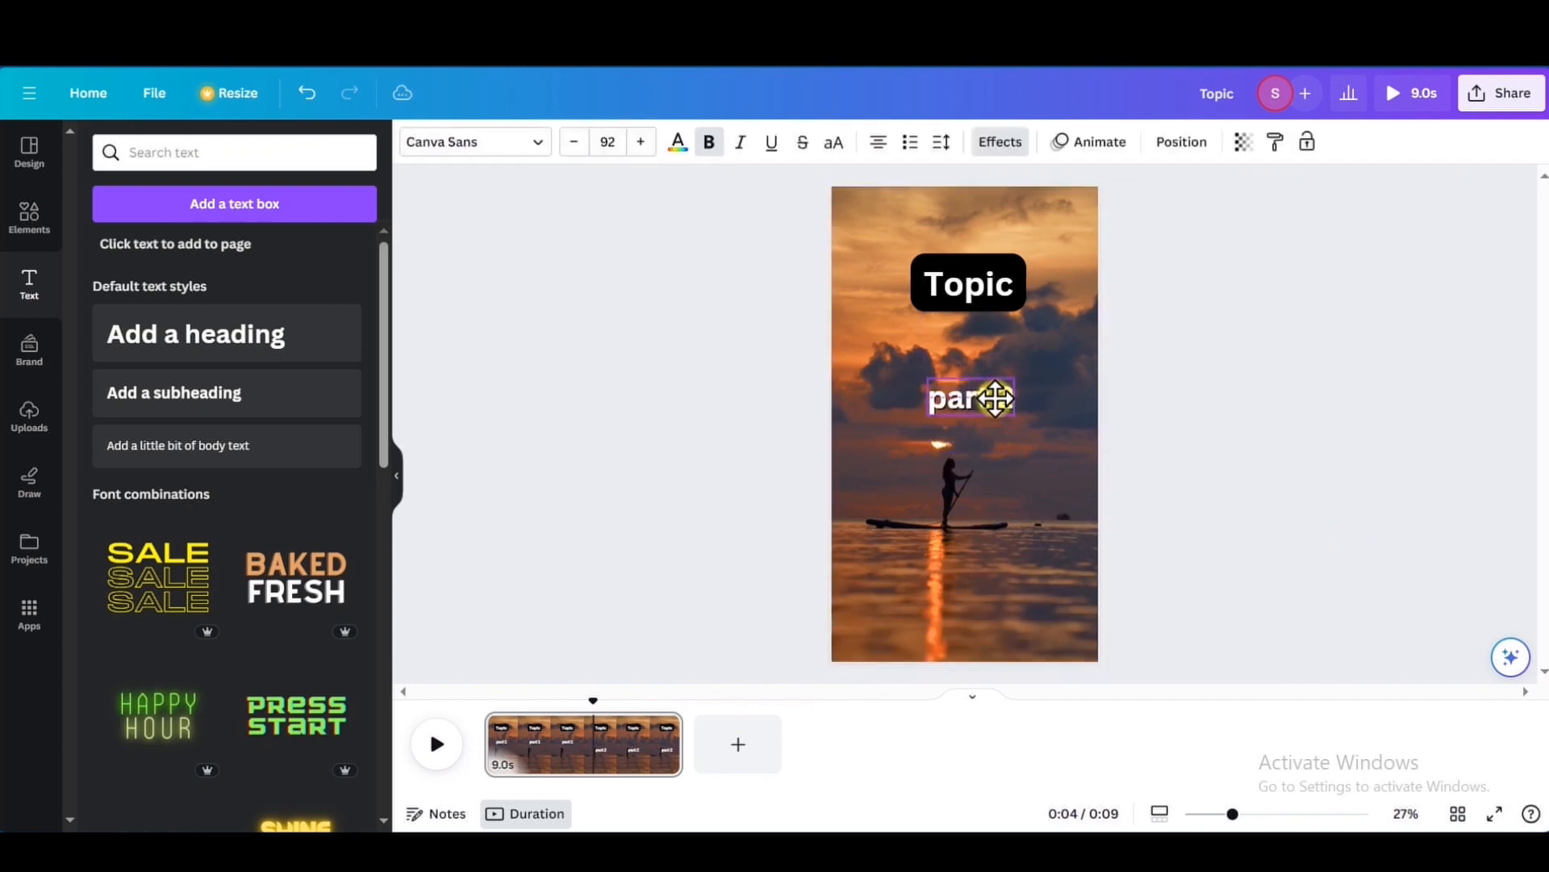
click(436, 743)
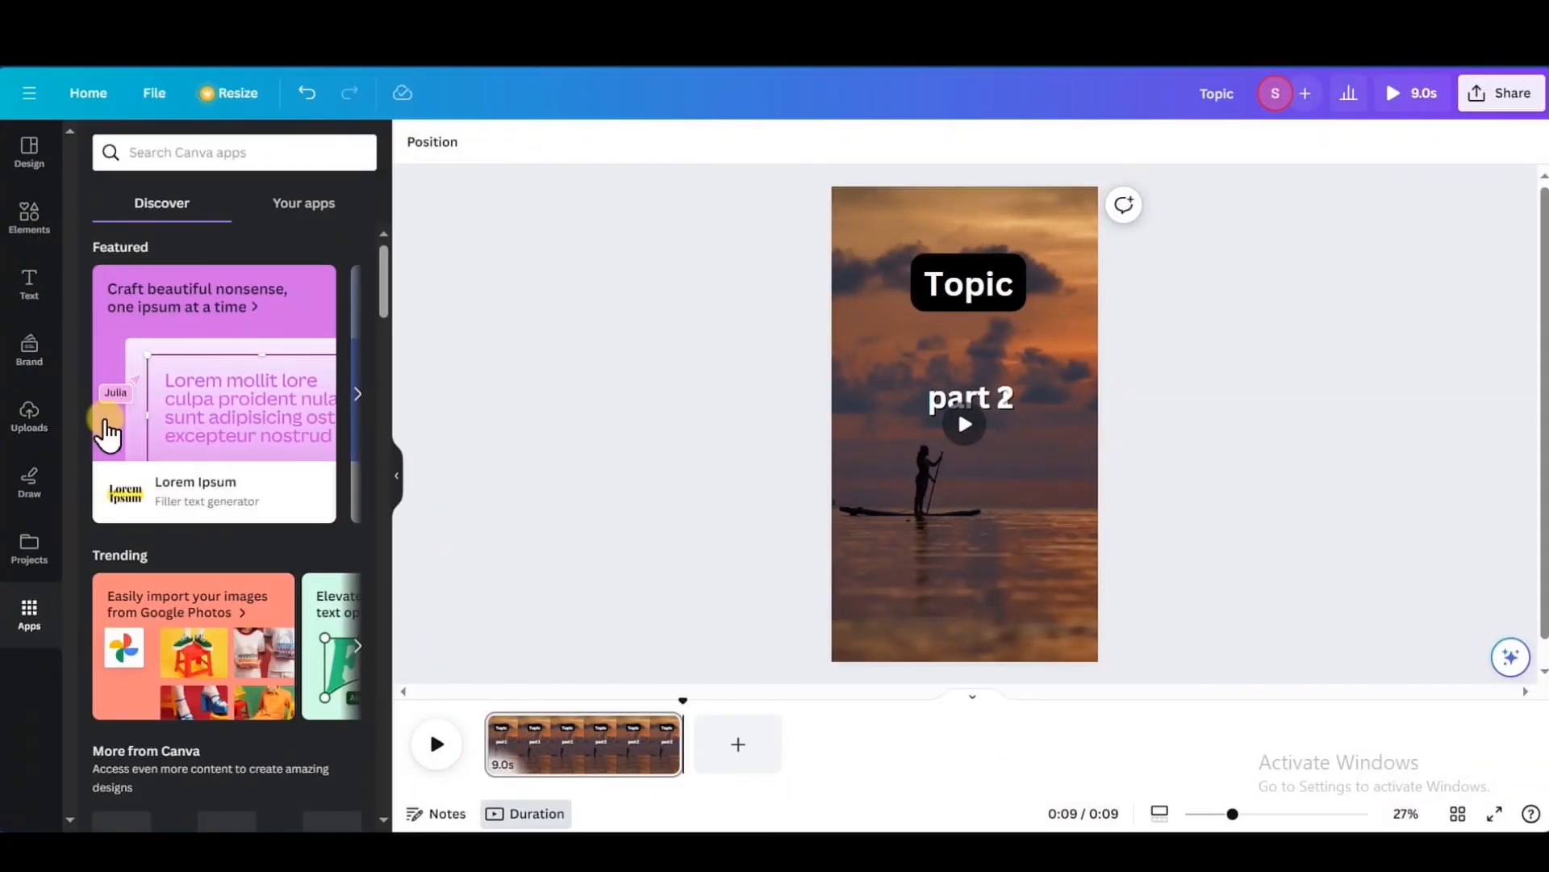
Step: Search the apps for "bulk create", open Bulk create and start entering data manually
click(232, 156)
text(bulk create)
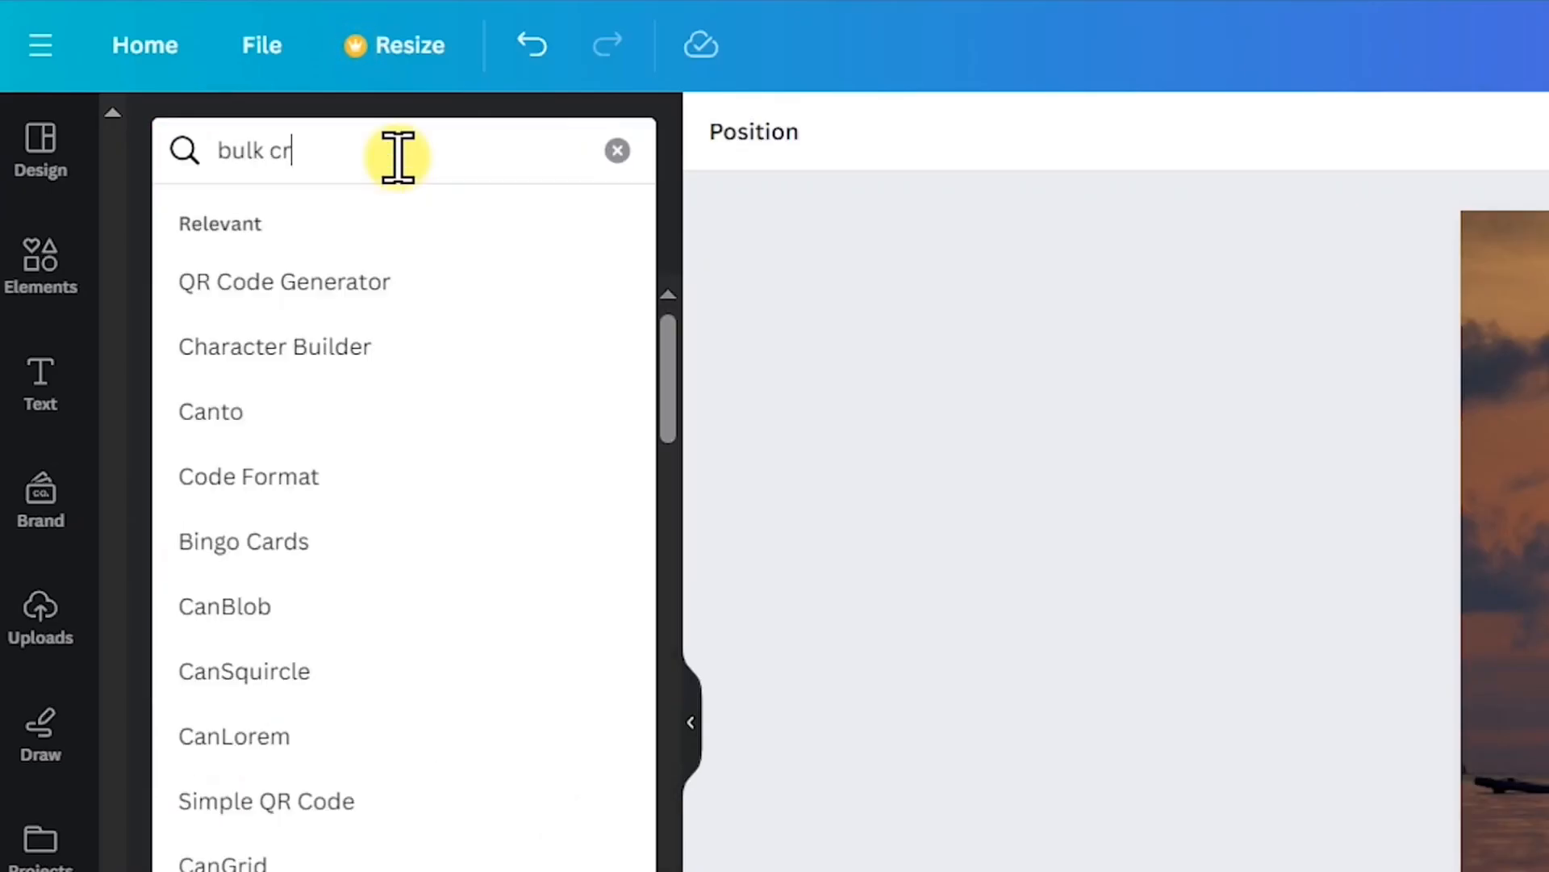
key(Return)
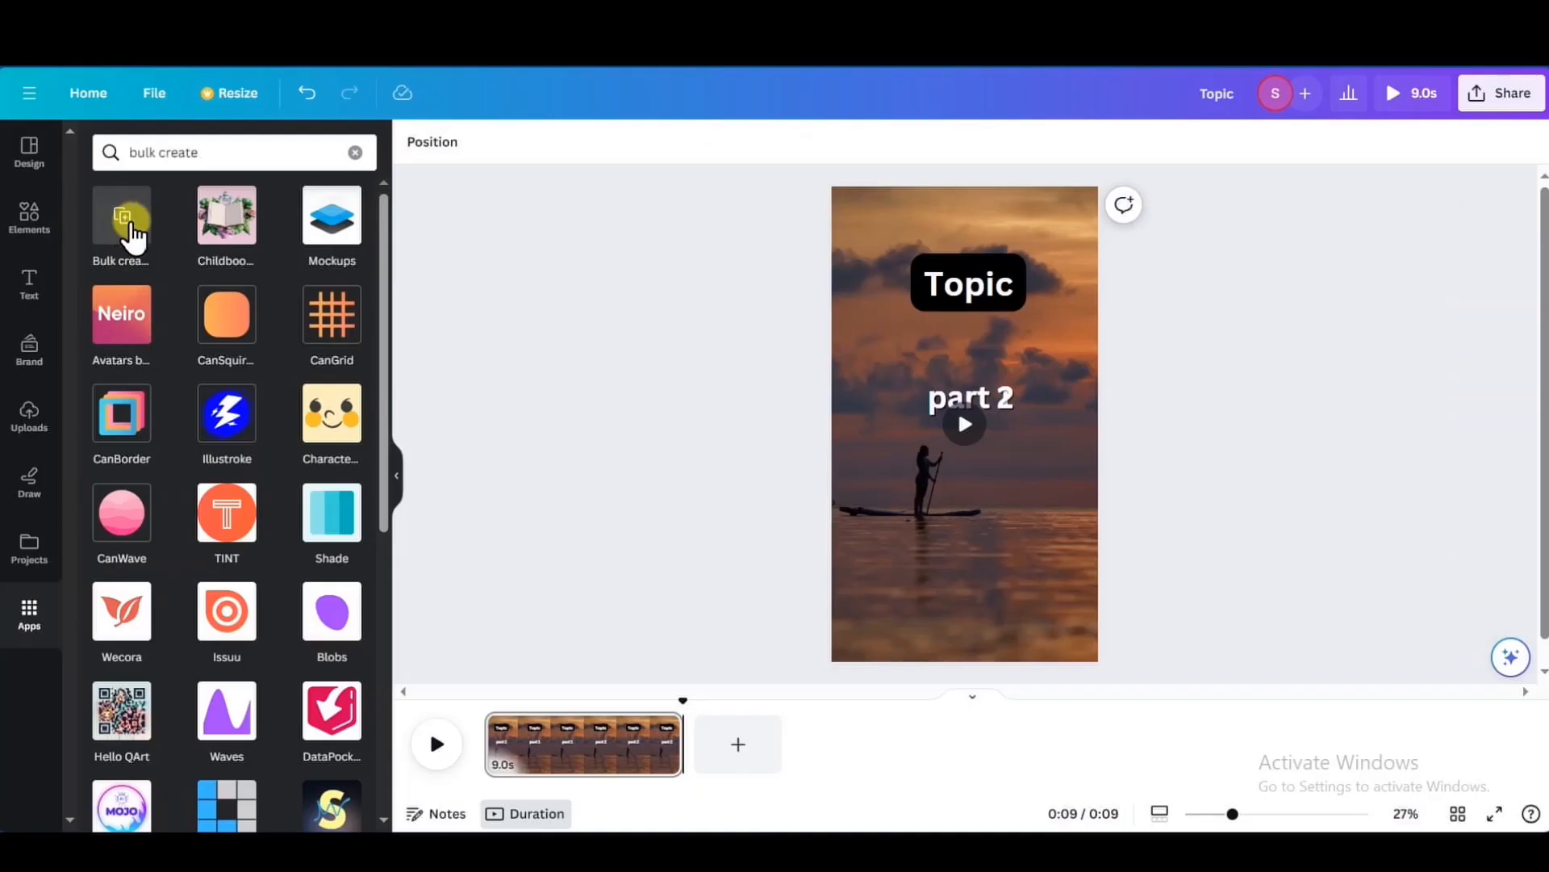
click(129, 228)
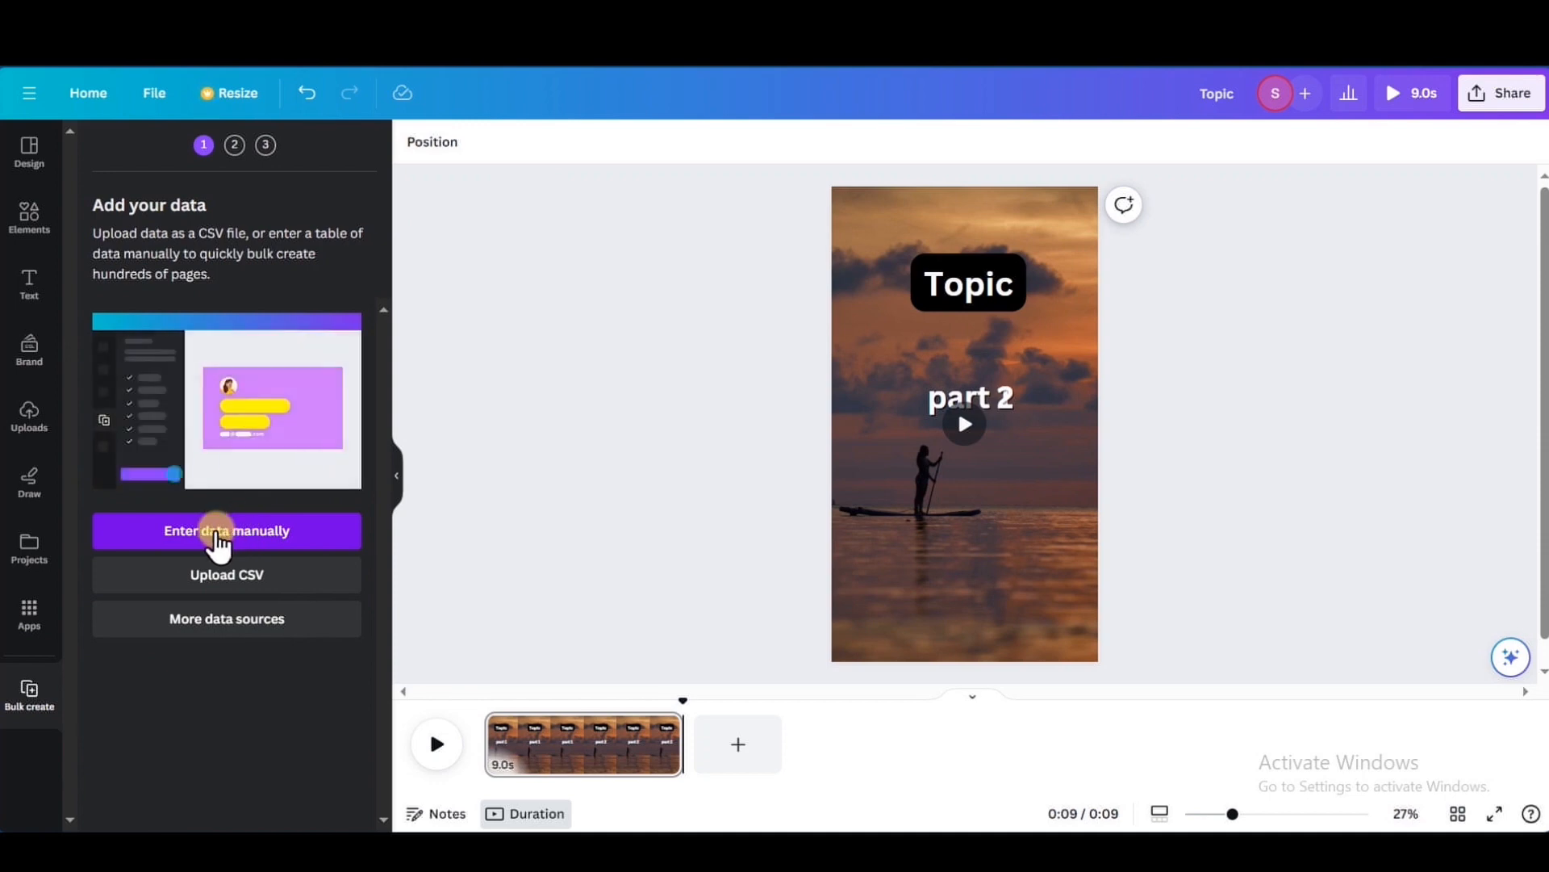
click(216, 532)
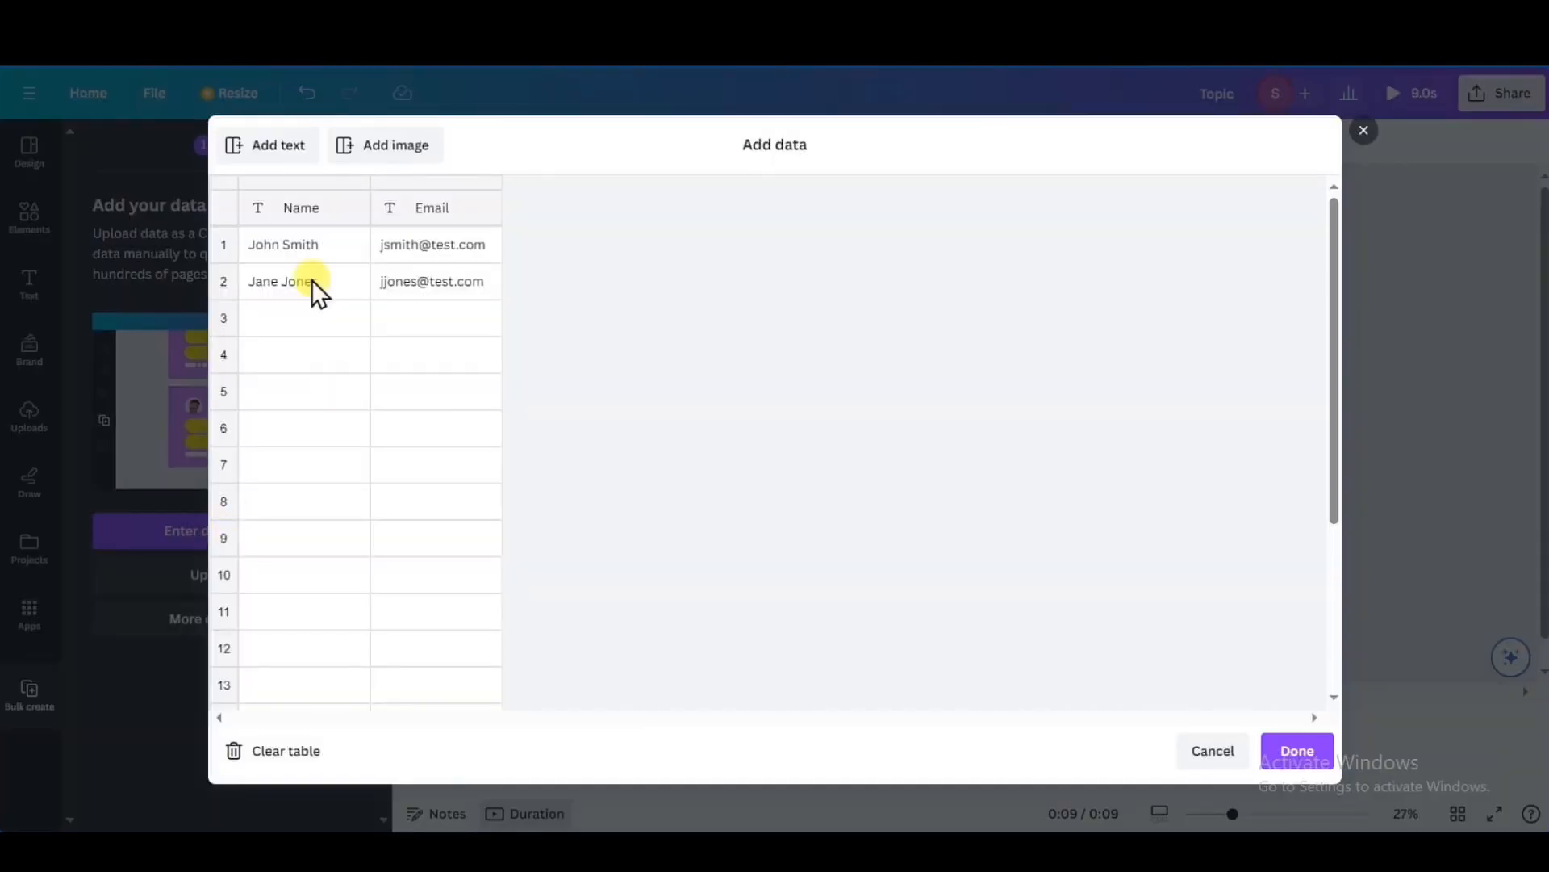
Step: Clear the sample data table, paste the copied facts with Topic, Part 1 and Part 2 columns, and accept the data
click(280, 753)
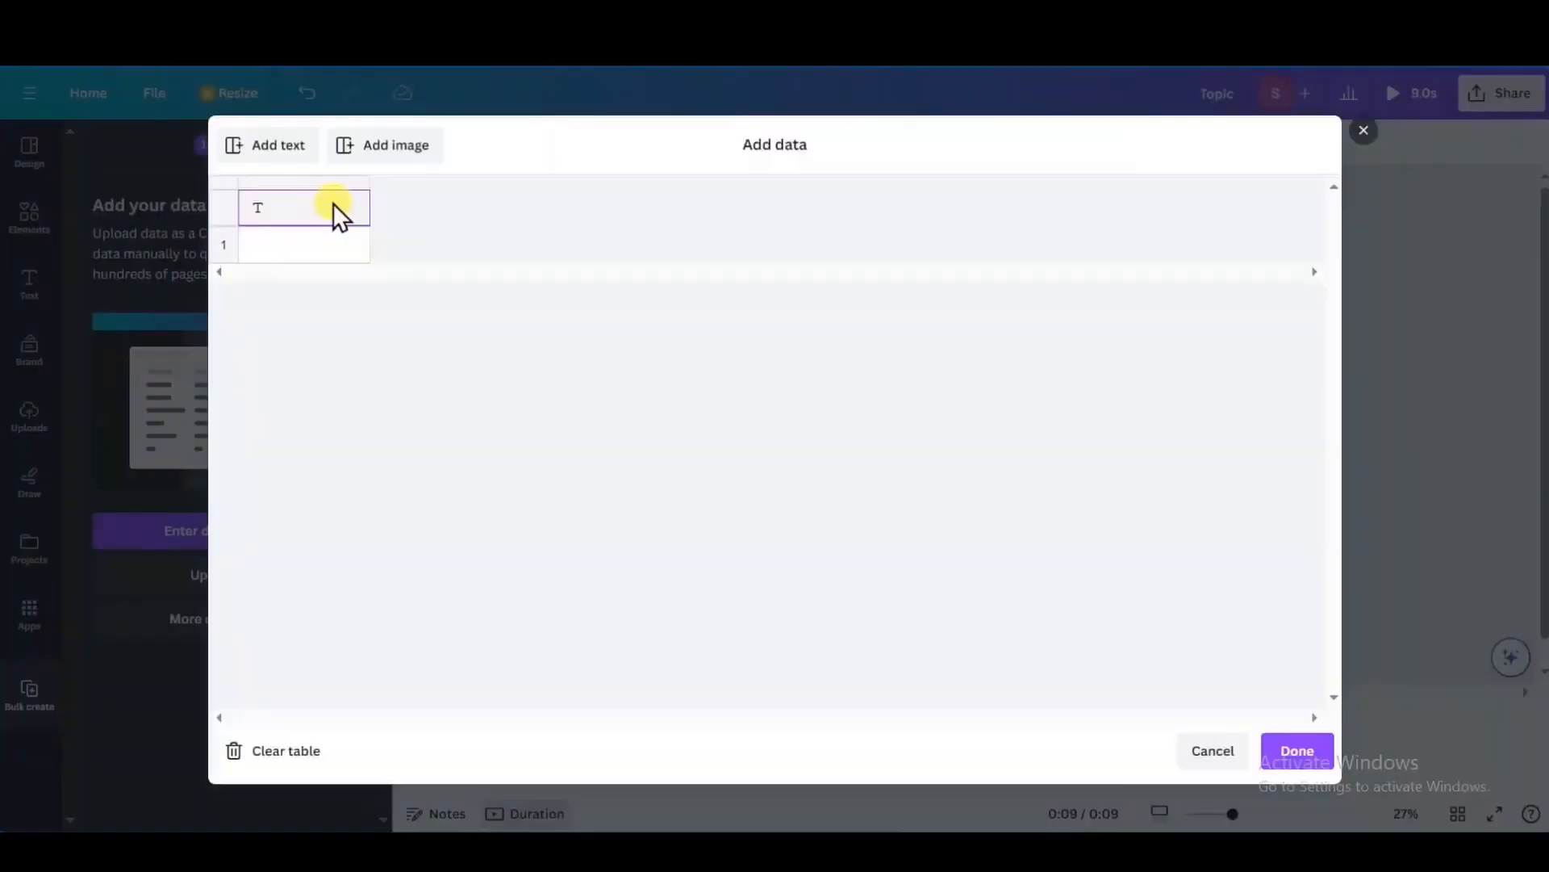
key(ctrl+v)
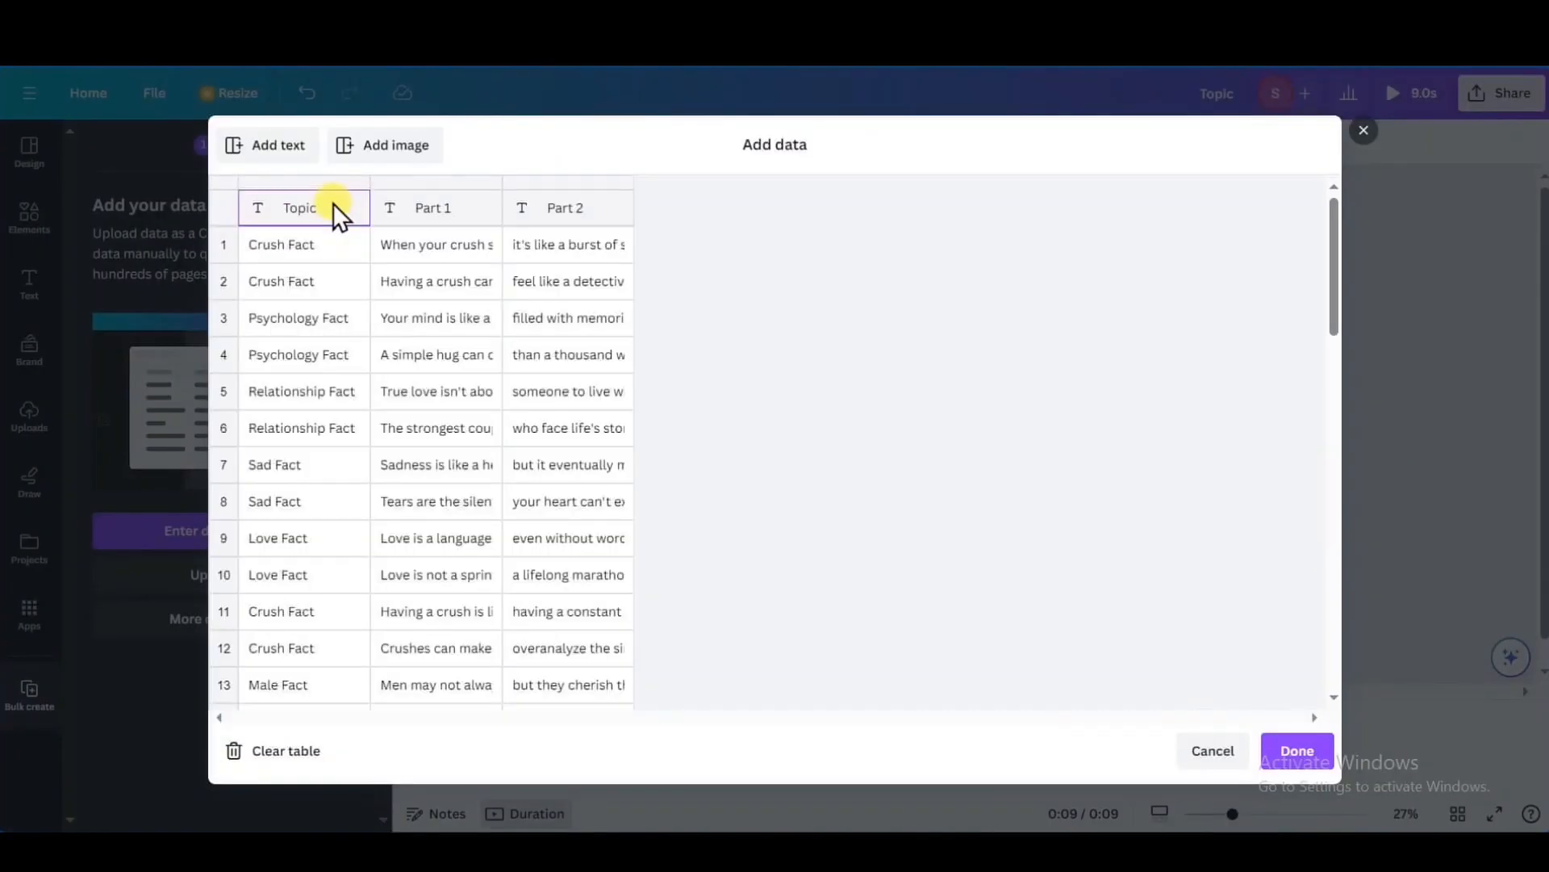
click(1291, 752)
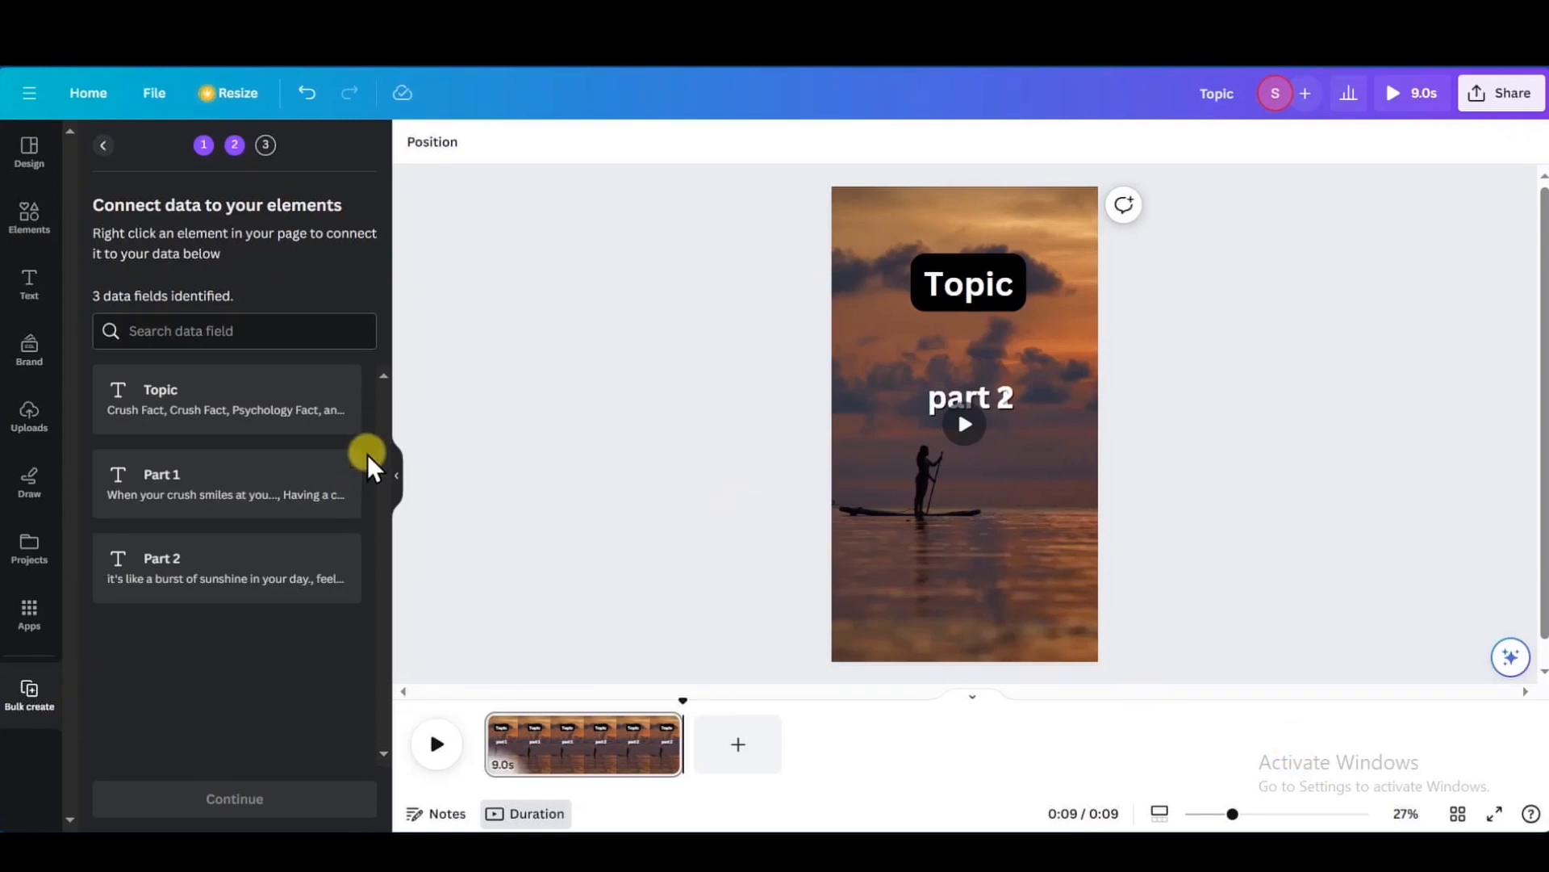
Step: Connect the "Topic" heading in the design to the Topic data field
click(989, 281)
right_click(990, 278)
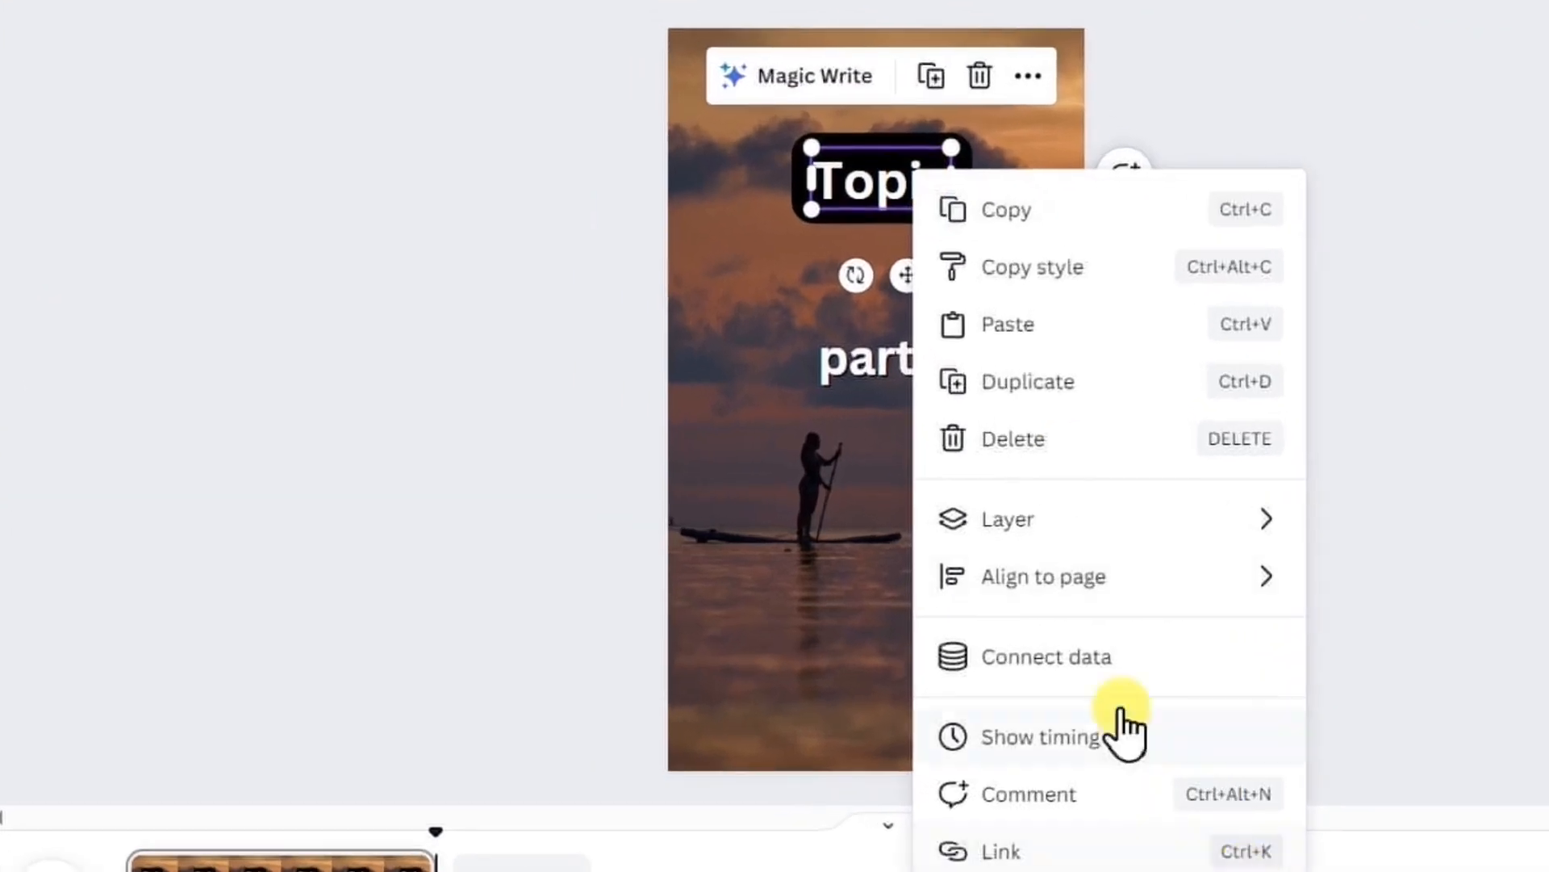
click(1050, 586)
click(1032, 356)
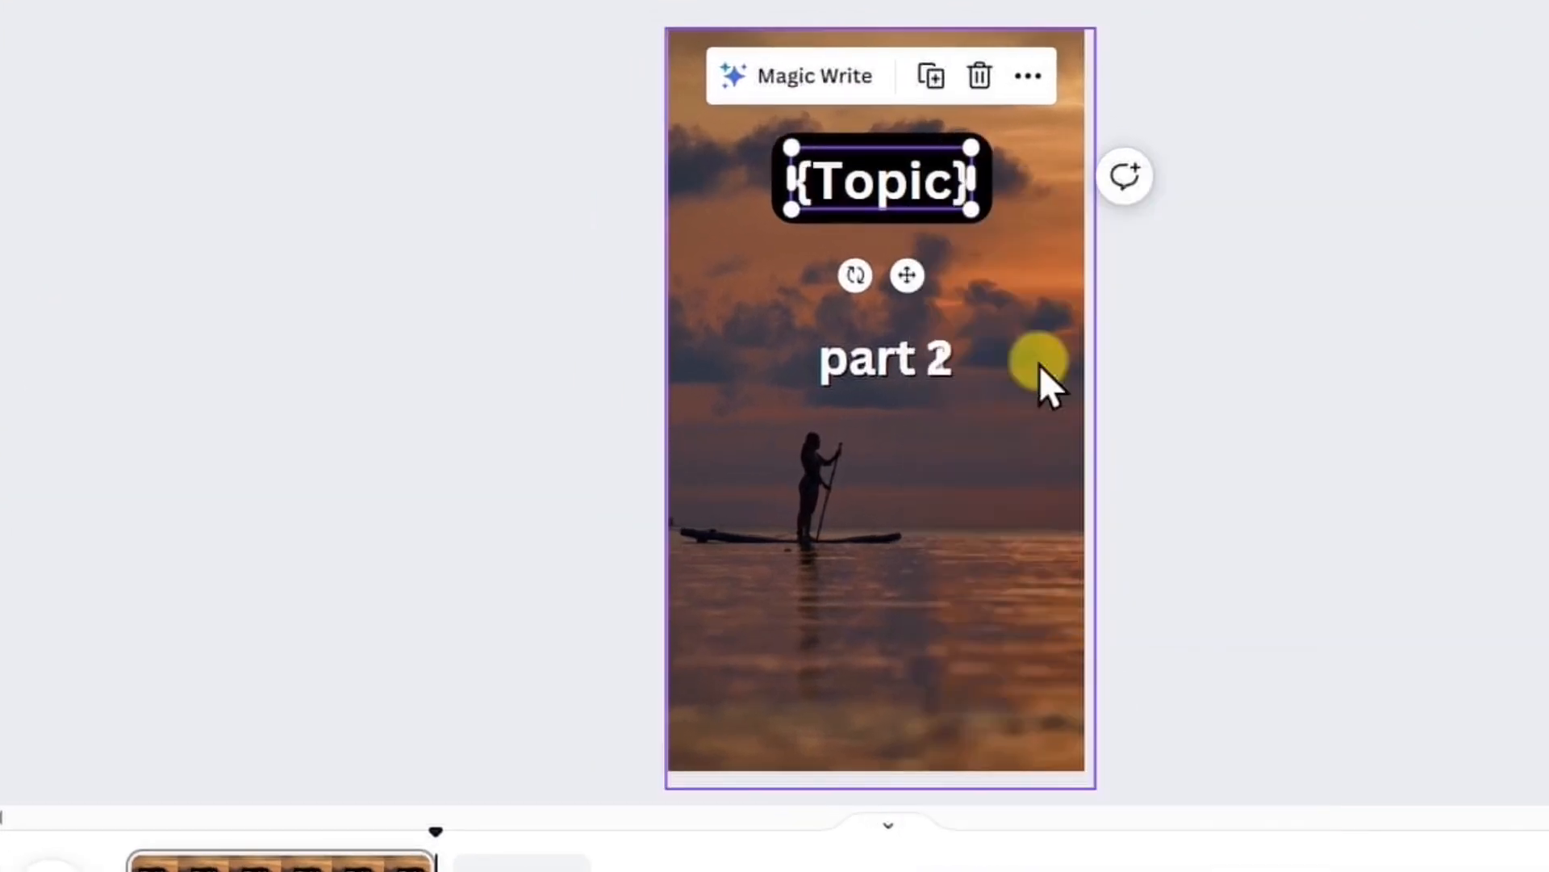
Step: Move the "part 2" text below the "part 1" text and connect "part 1" to the Part 1 data field
drag(878, 350, 864, 419)
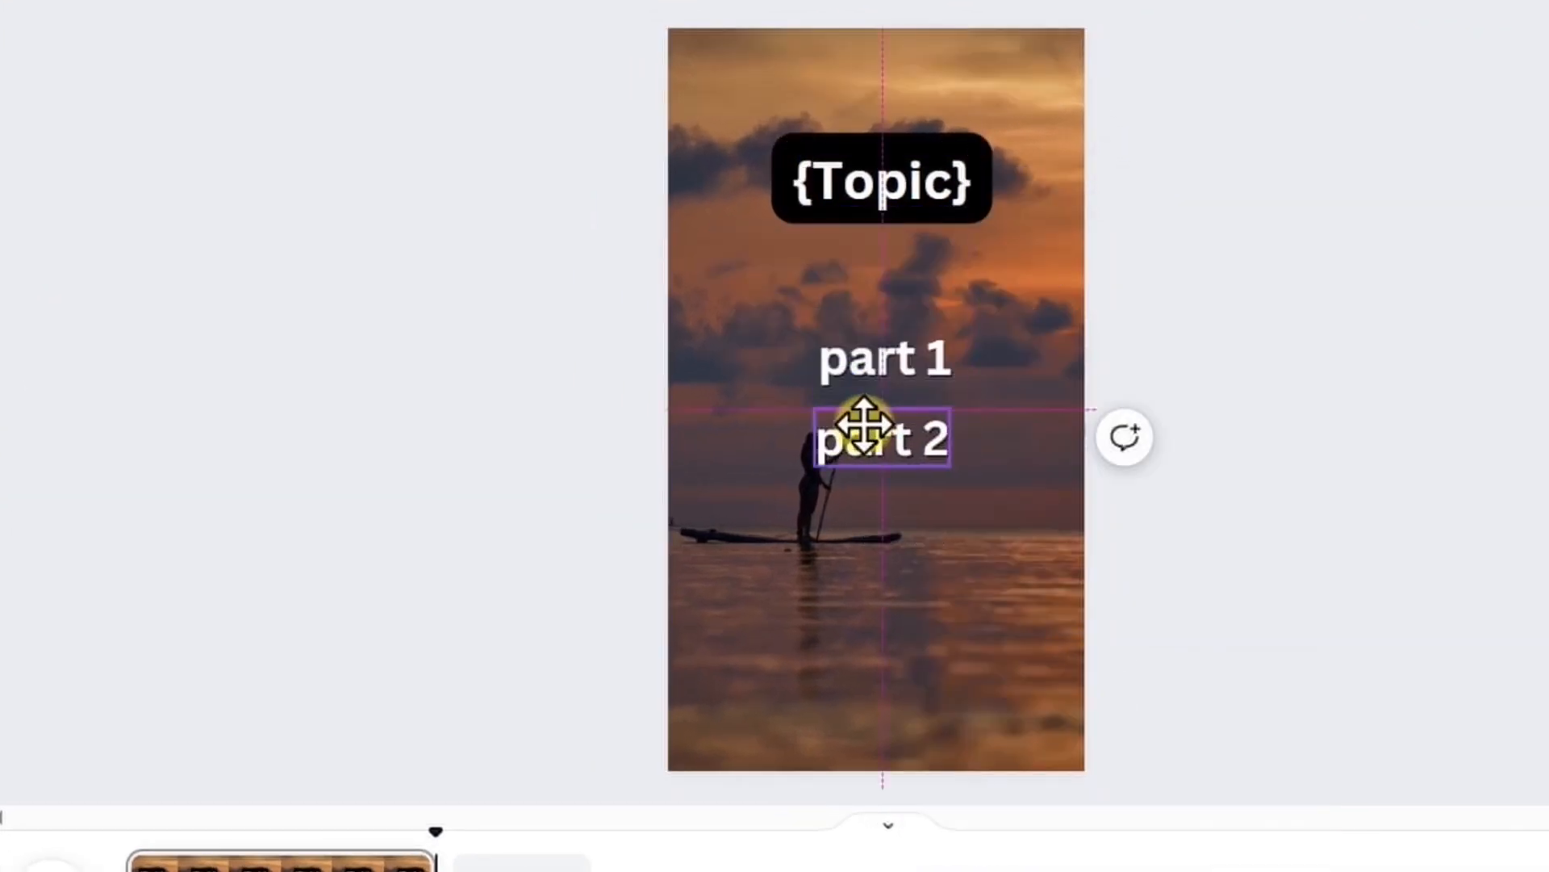
click(882, 365)
right_click(873, 360)
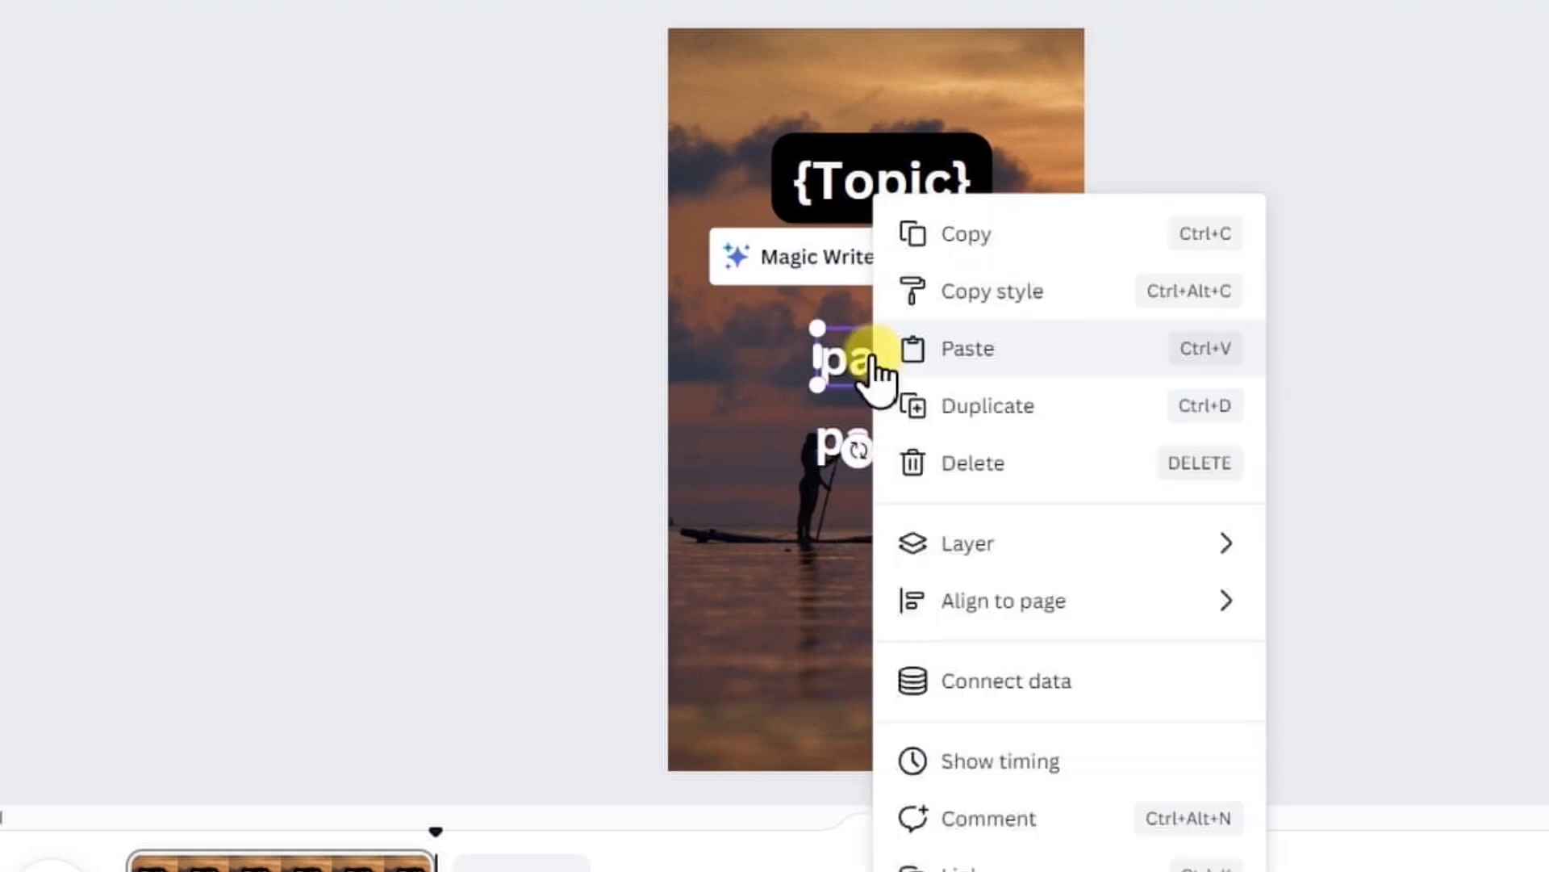
click(1041, 685)
click(1008, 601)
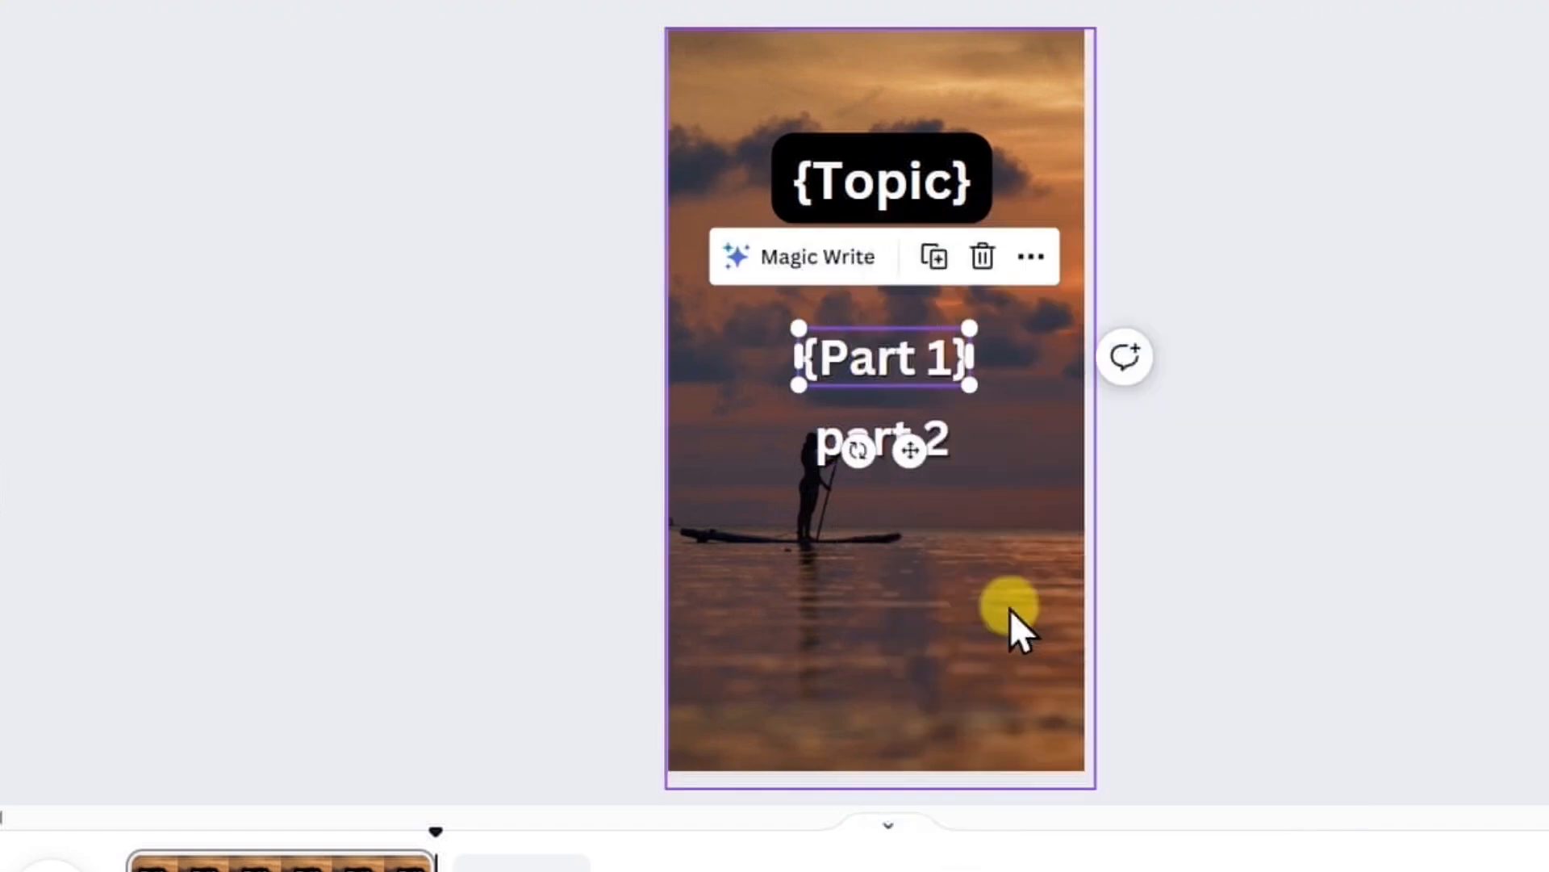
Step: Connect the "part 2" text to the Part 2 data field and move it back on top of the {Part 1} text
click(938, 431)
right_click(908, 437)
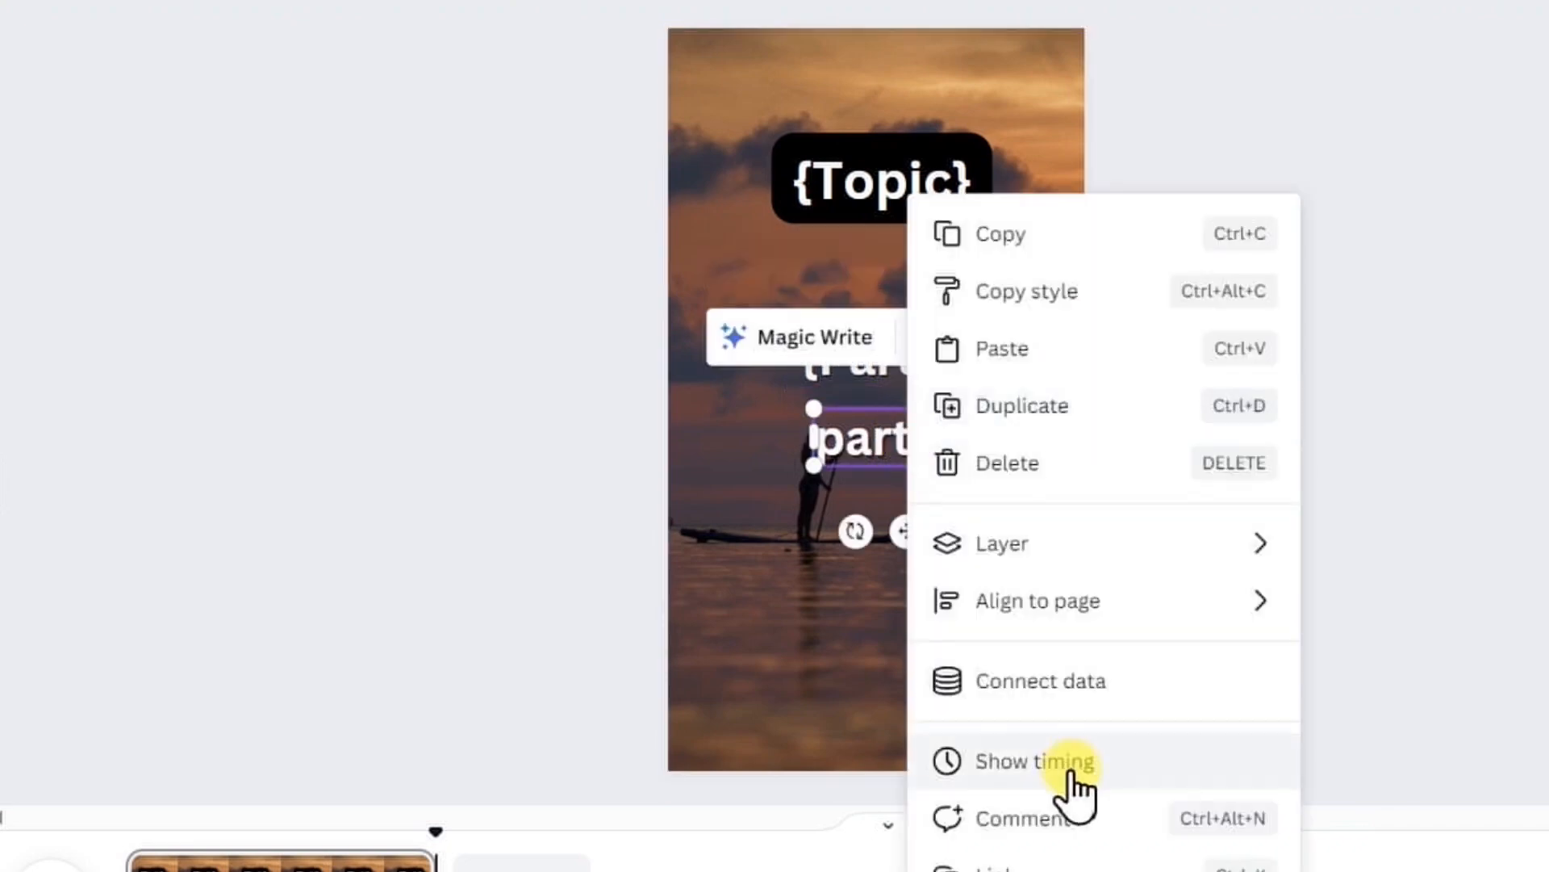
click(1041, 682)
click(1033, 738)
drag(906, 529, 906, 449)
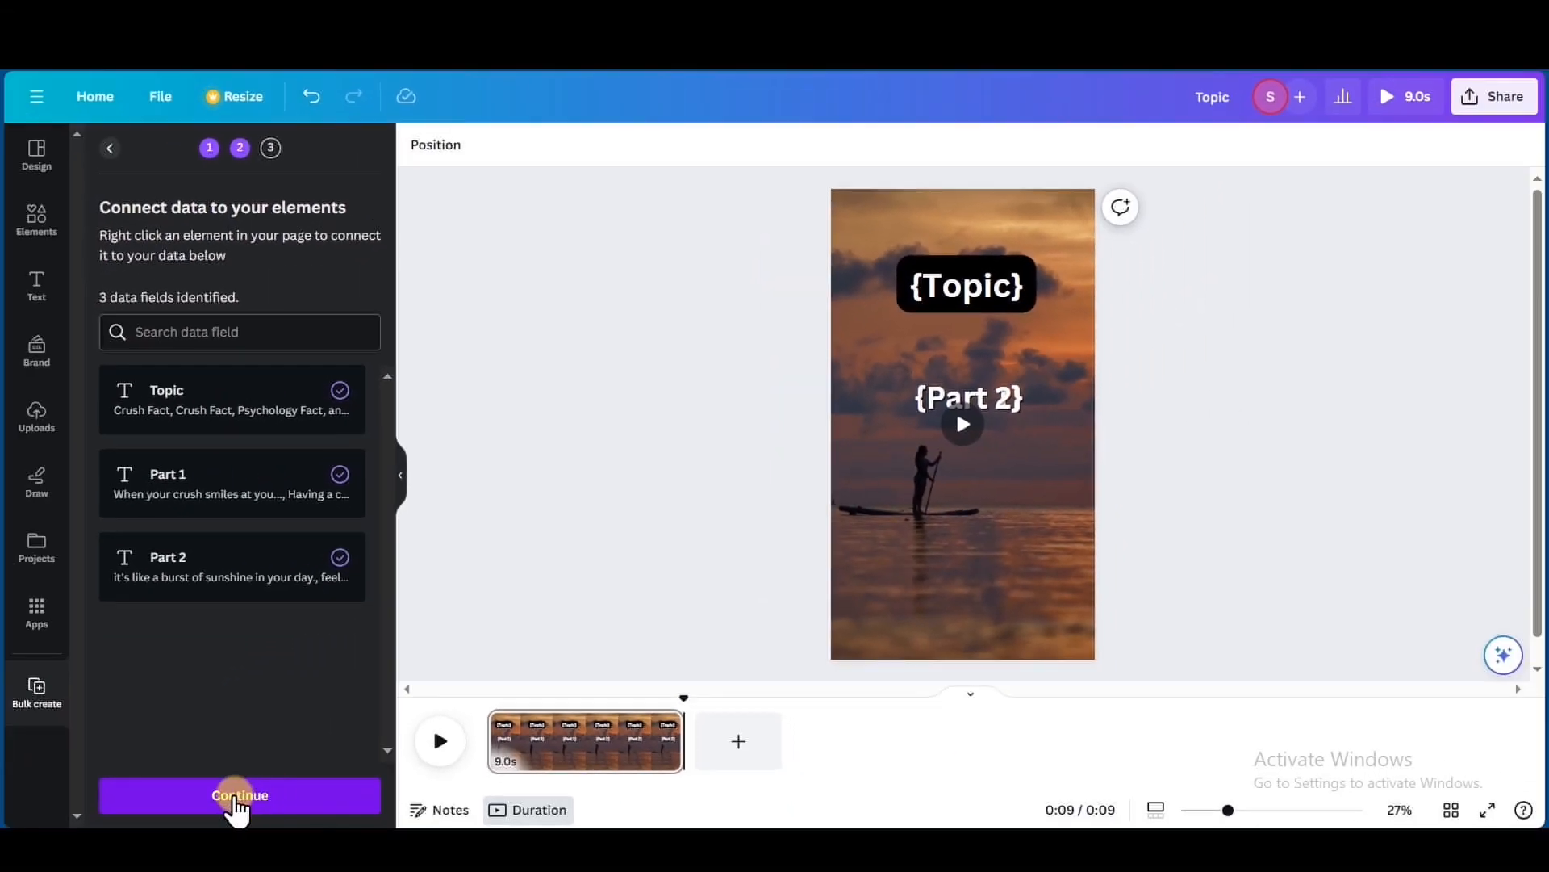
Step: Generate the 46 pages from all data rows and play the first Crush Fact pages to preview them
click(237, 803)
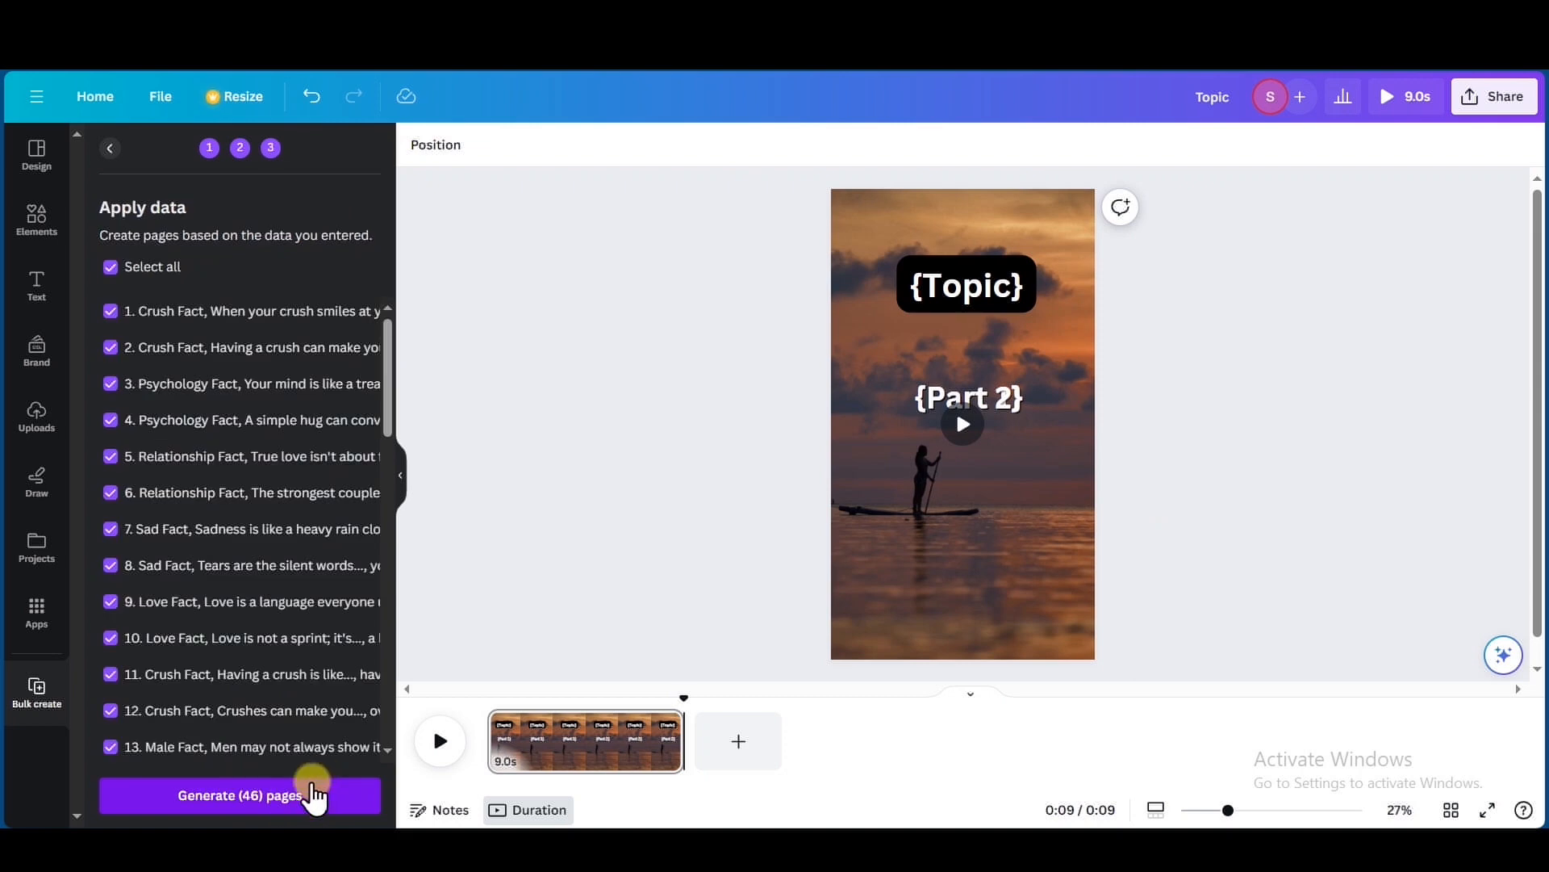
click(311, 788)
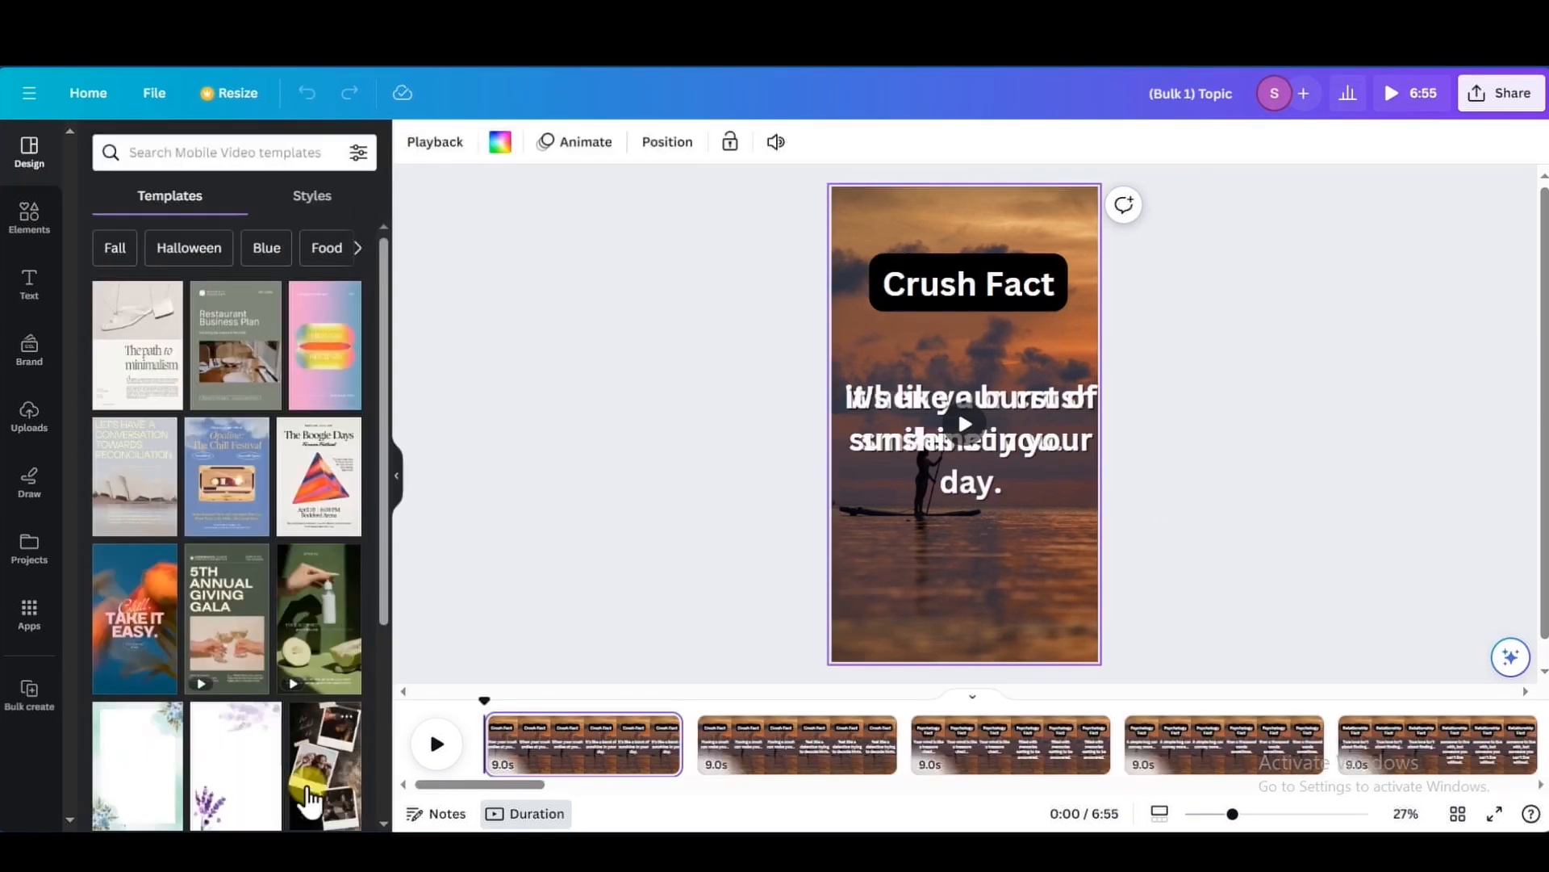
click(436, 743)
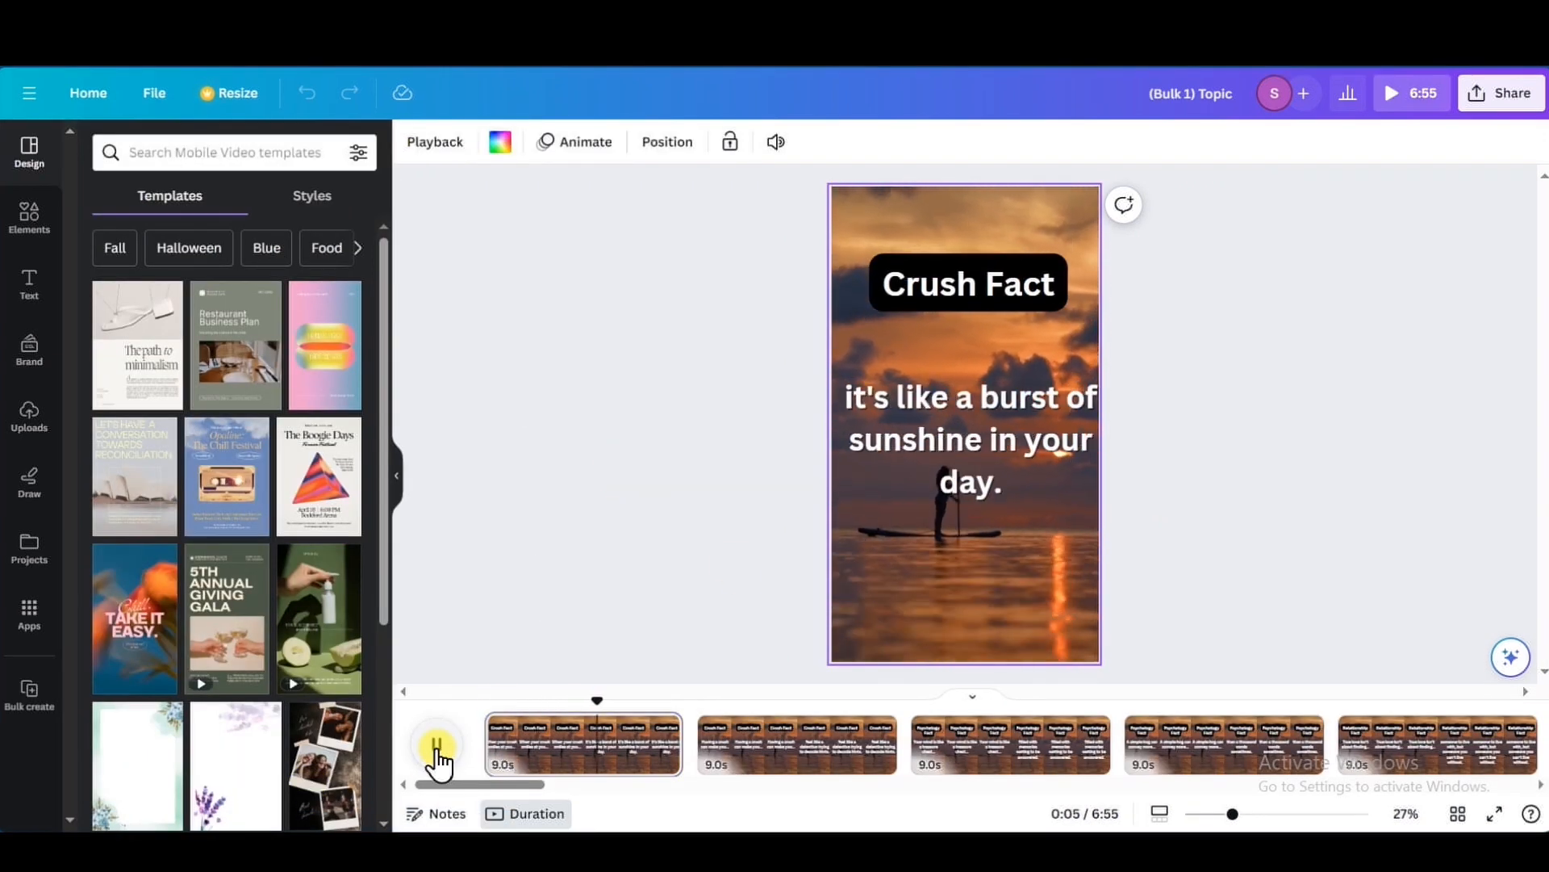
click(436, 744)
click(435, 743)
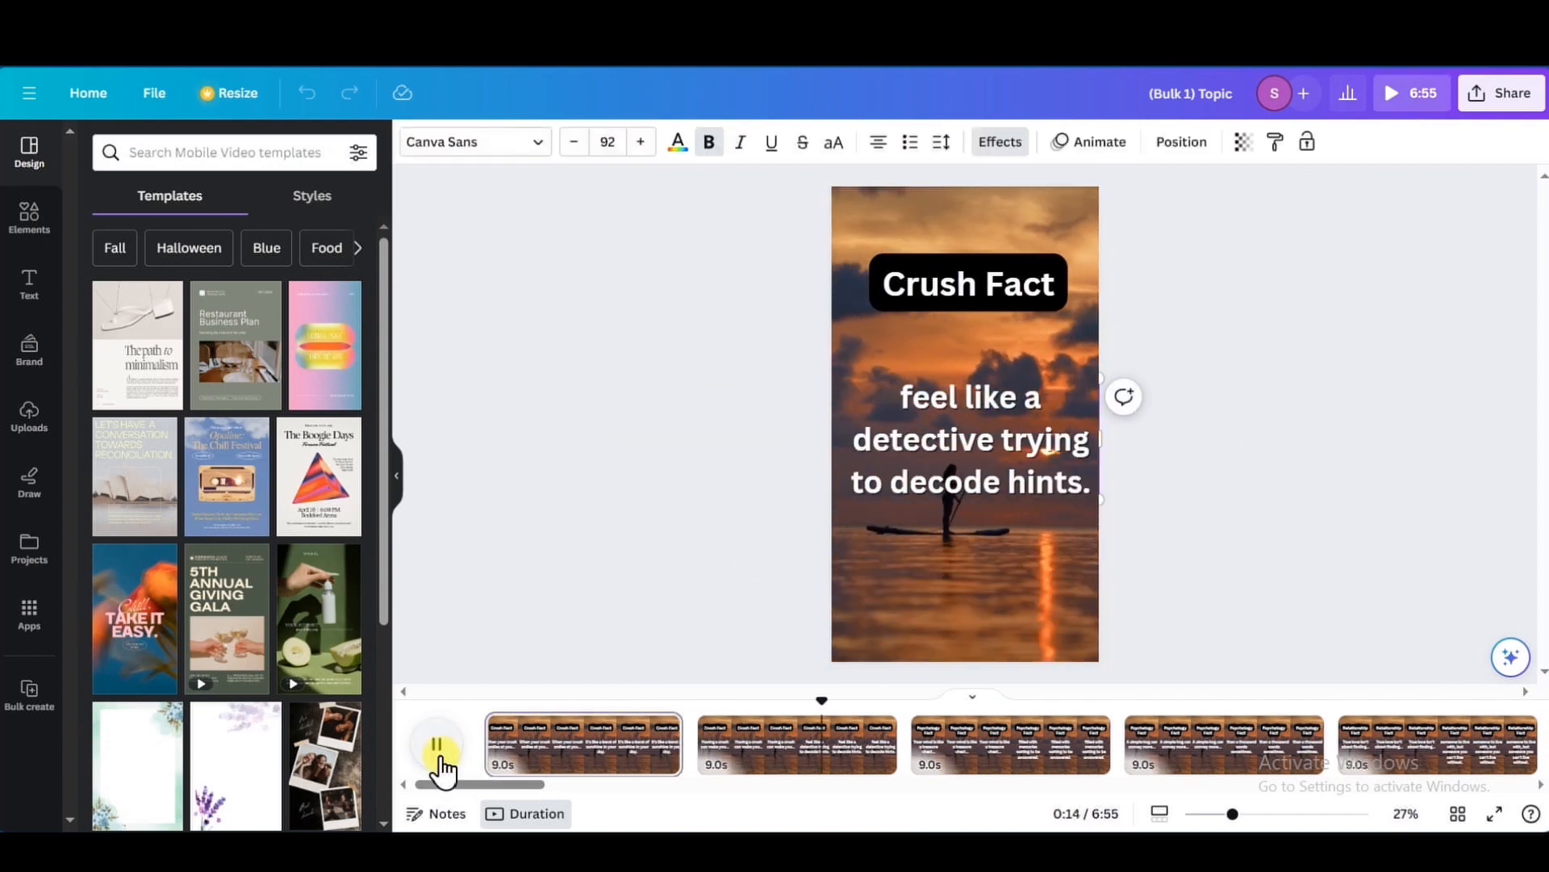
click(436, 744)
drag(470, 784, 670, 799)
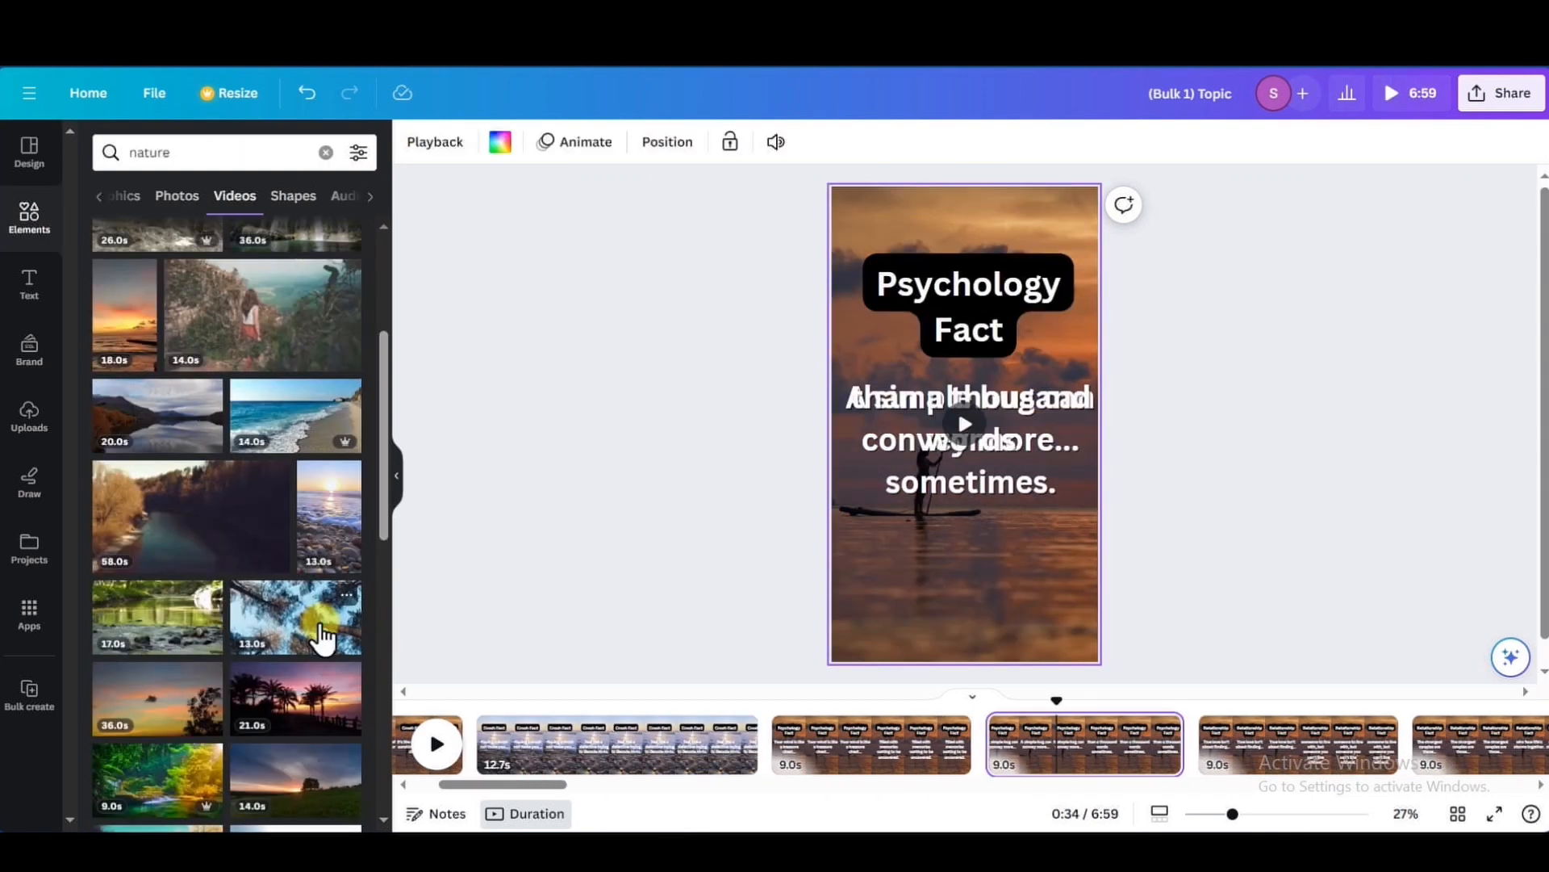
Step: Add the nature video of treetops against the sky to the second Psychology Fact page and set it as the background
click(322, 634)
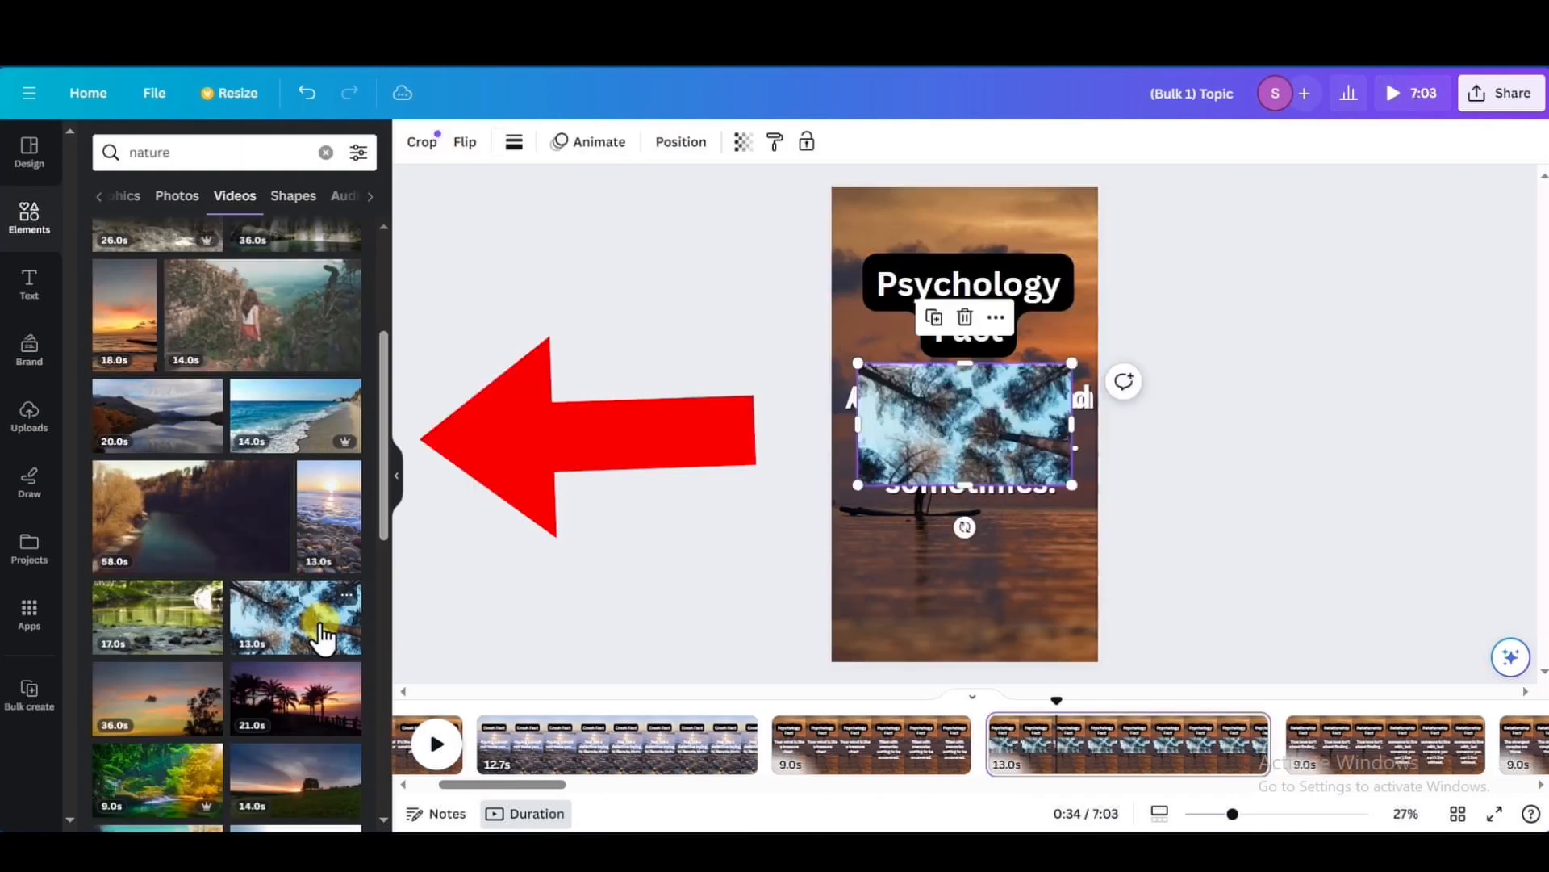
click(996, 316)
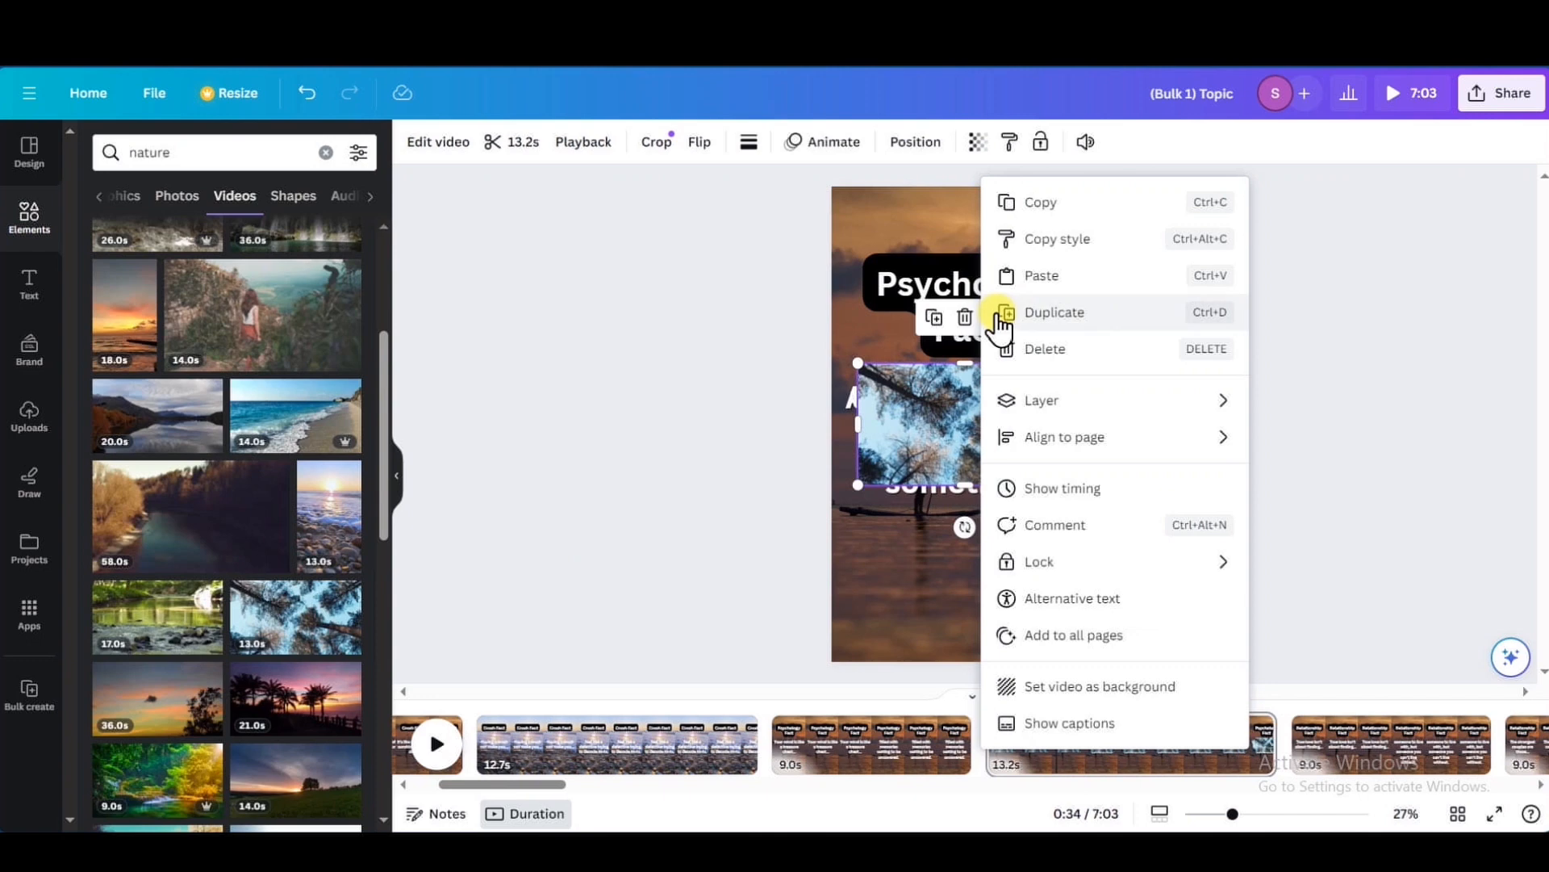
click(1044, 687)
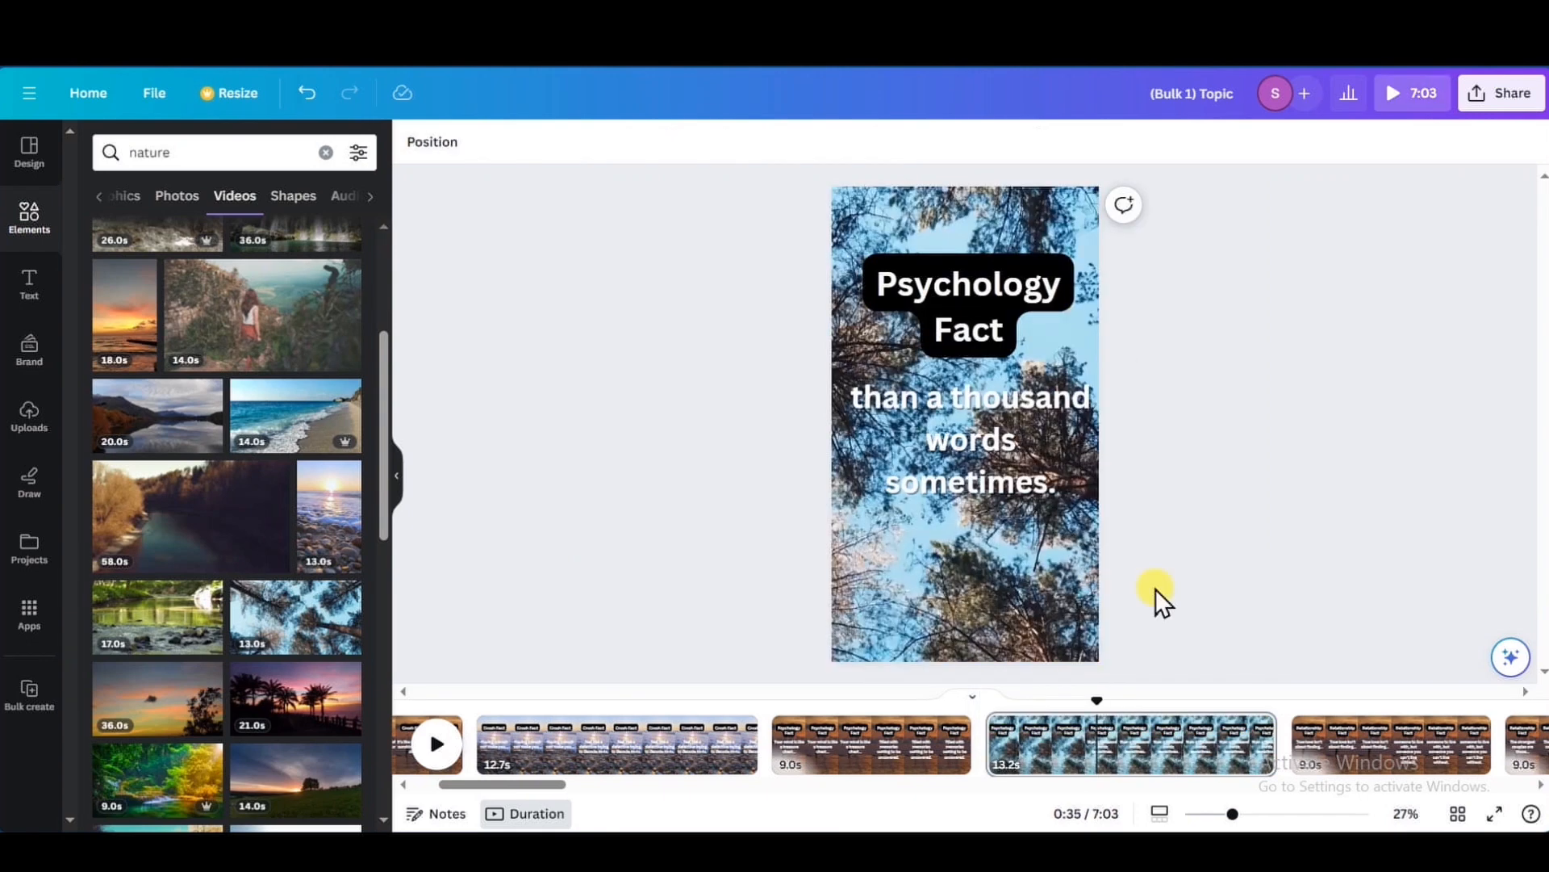
click(1000, 437)
click(1000, 438)
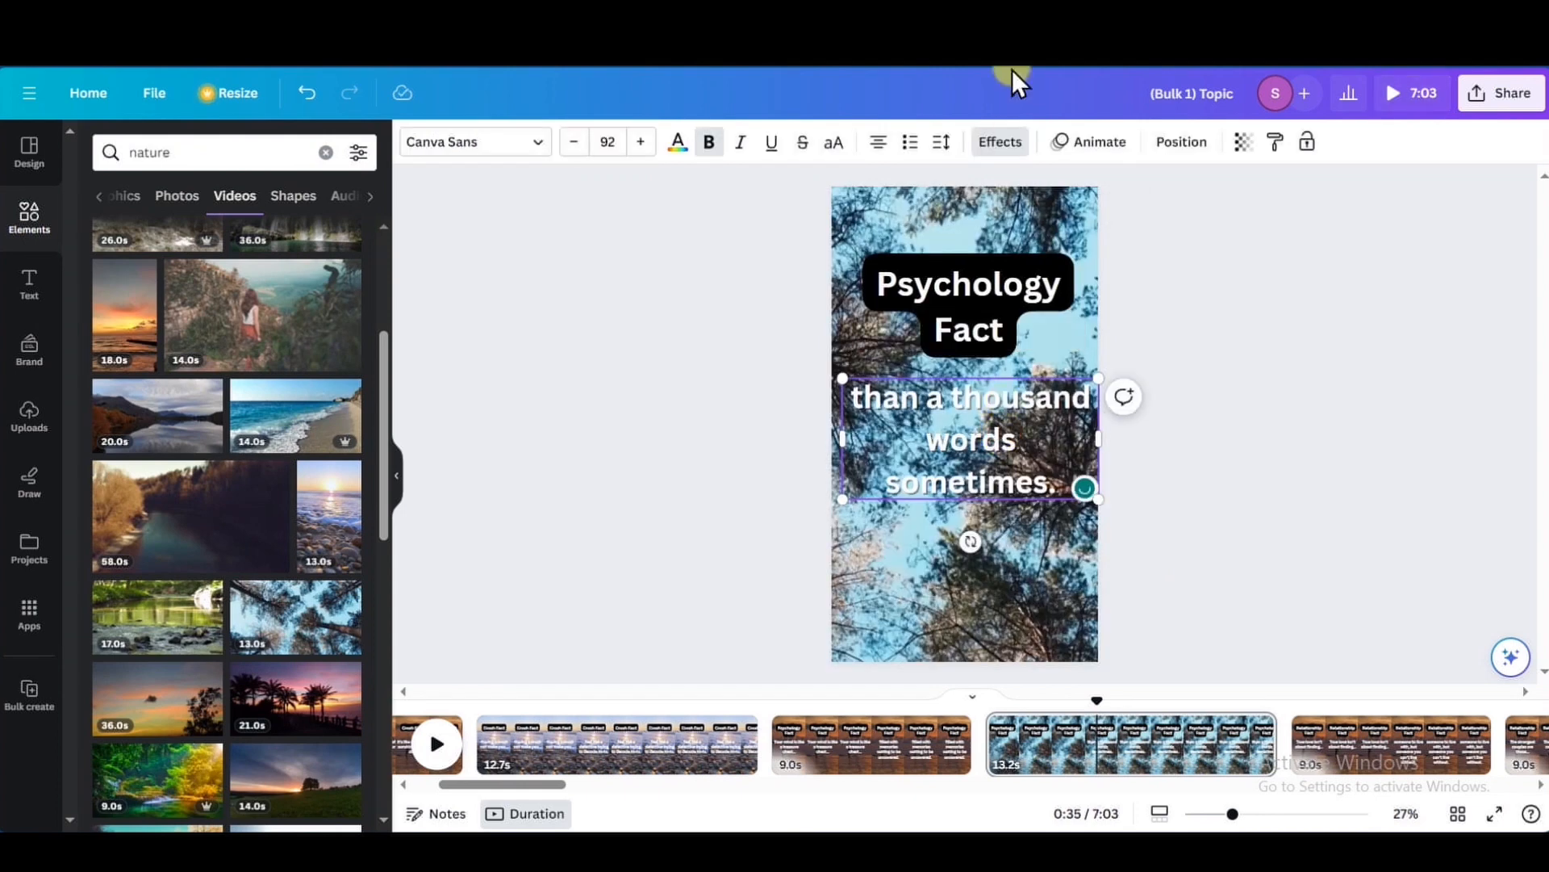
Step: Download all 46 pages as separate MP4 video files and look through the downloaded videos
click(1501, 93)
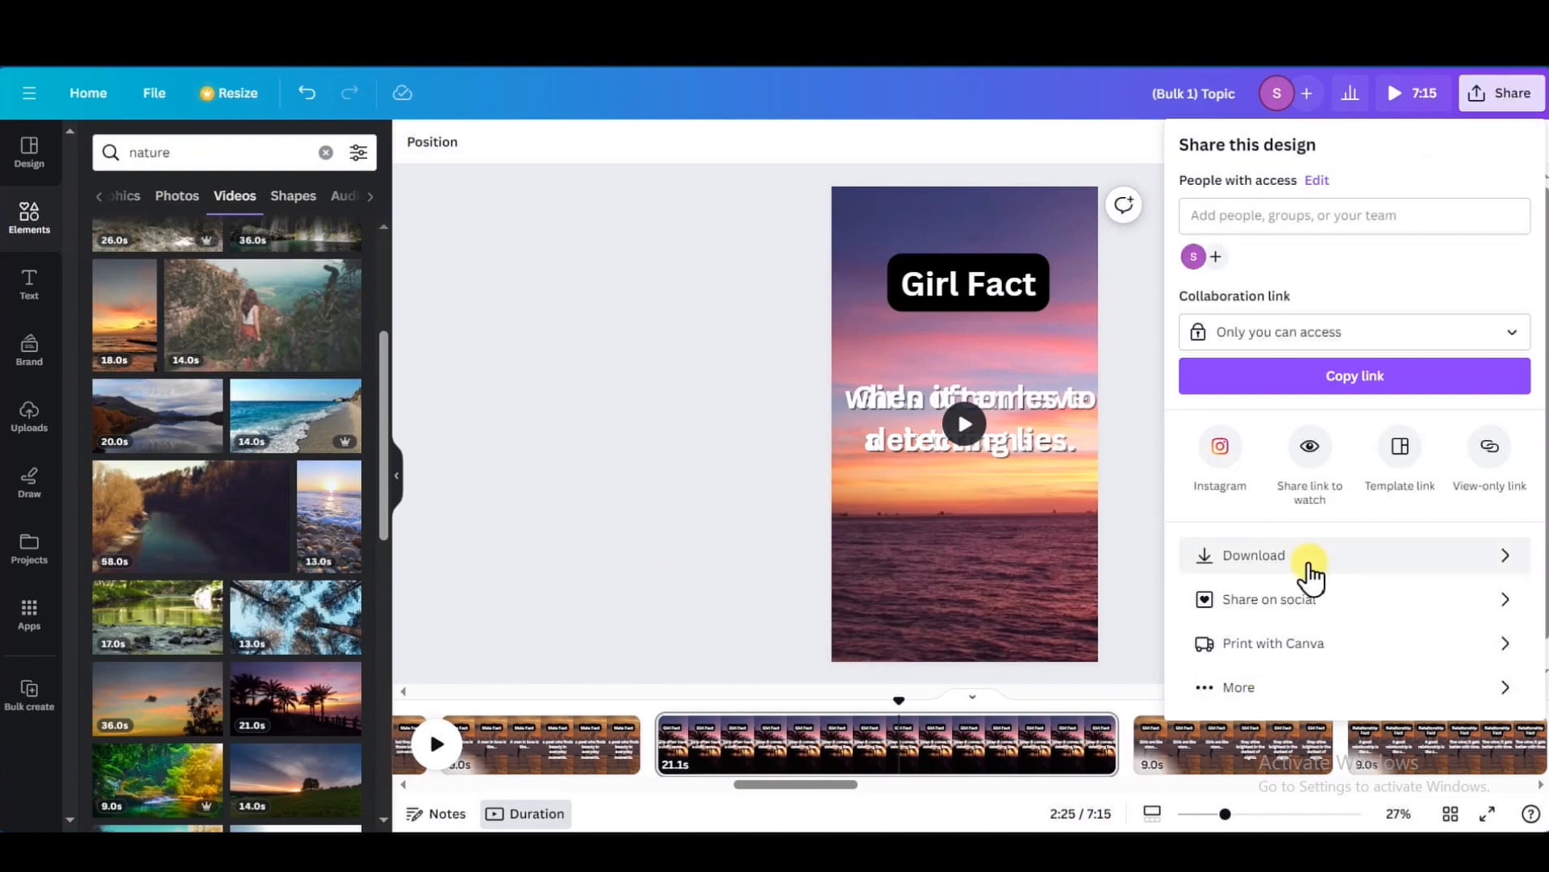
click(1315, 557)
click(1191, 423)
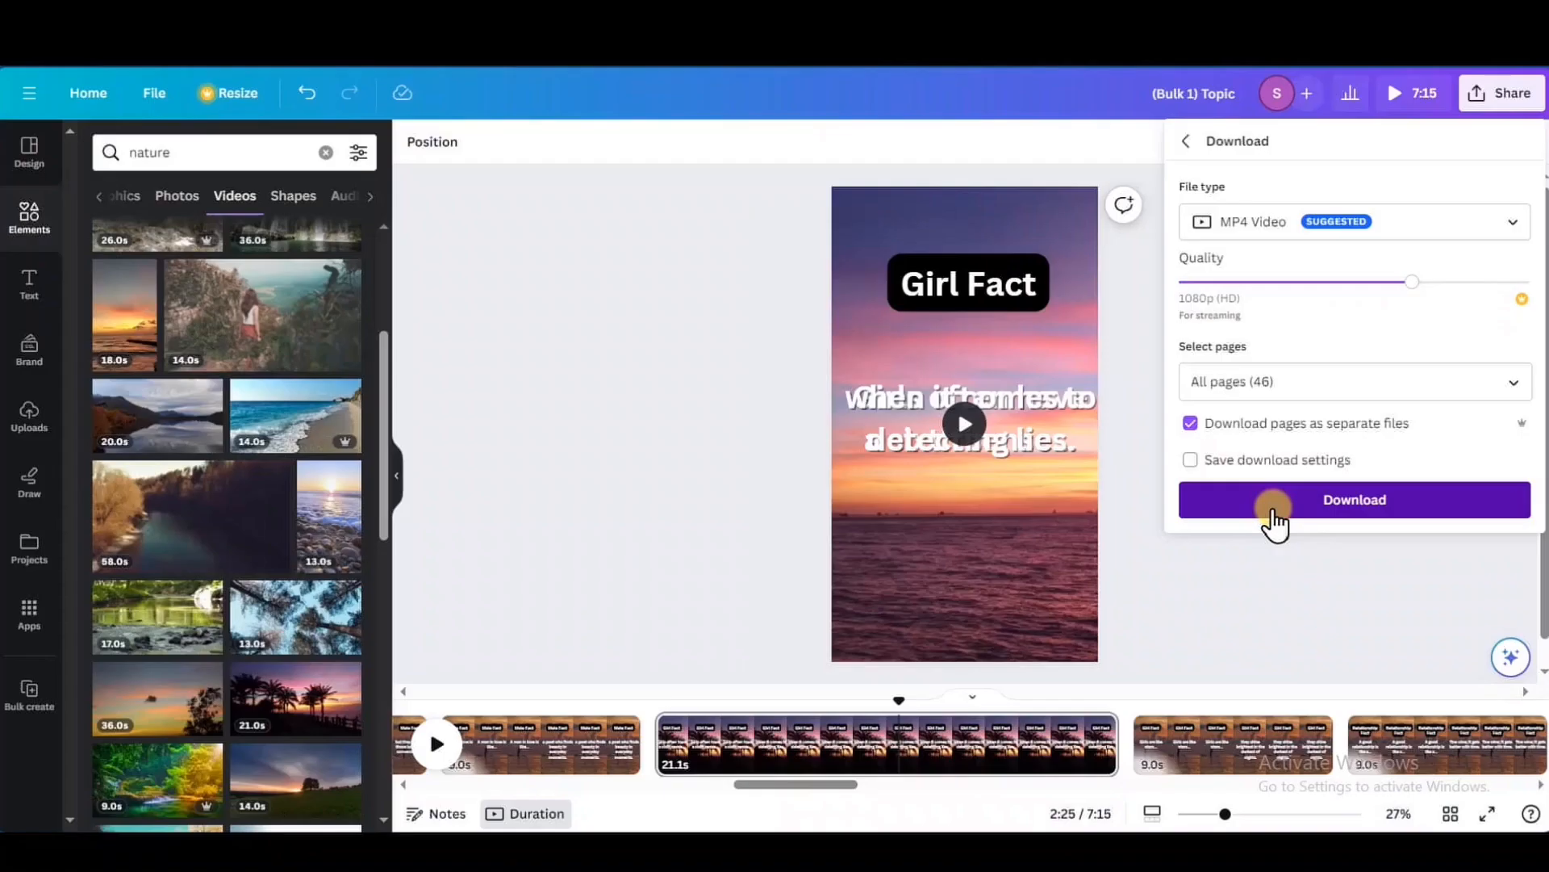
click(1045, 723)
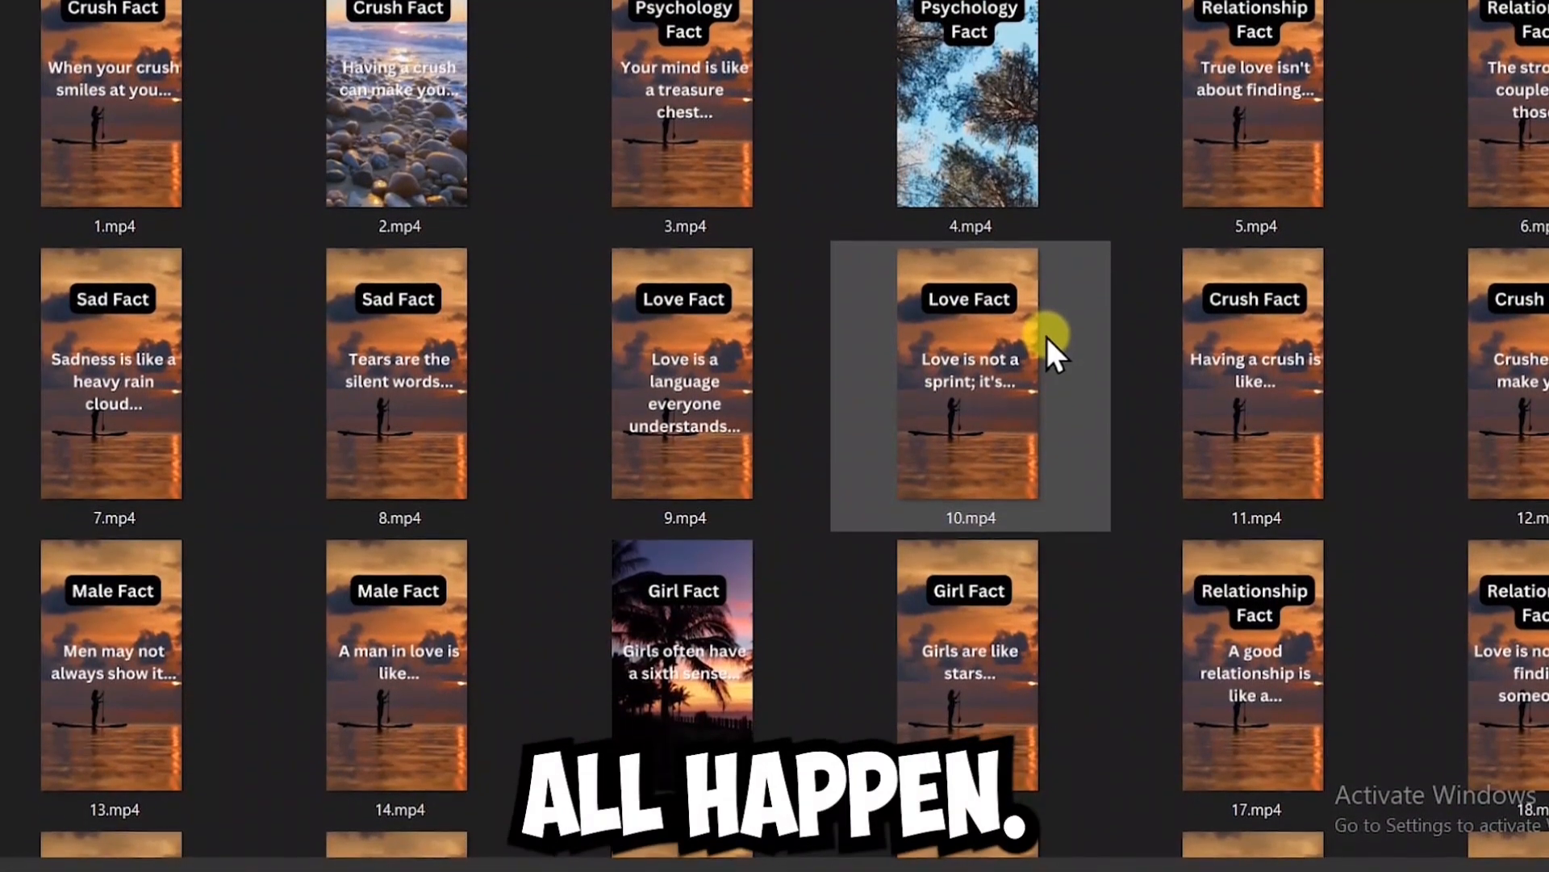
scroll(1047, 339, down, 3)
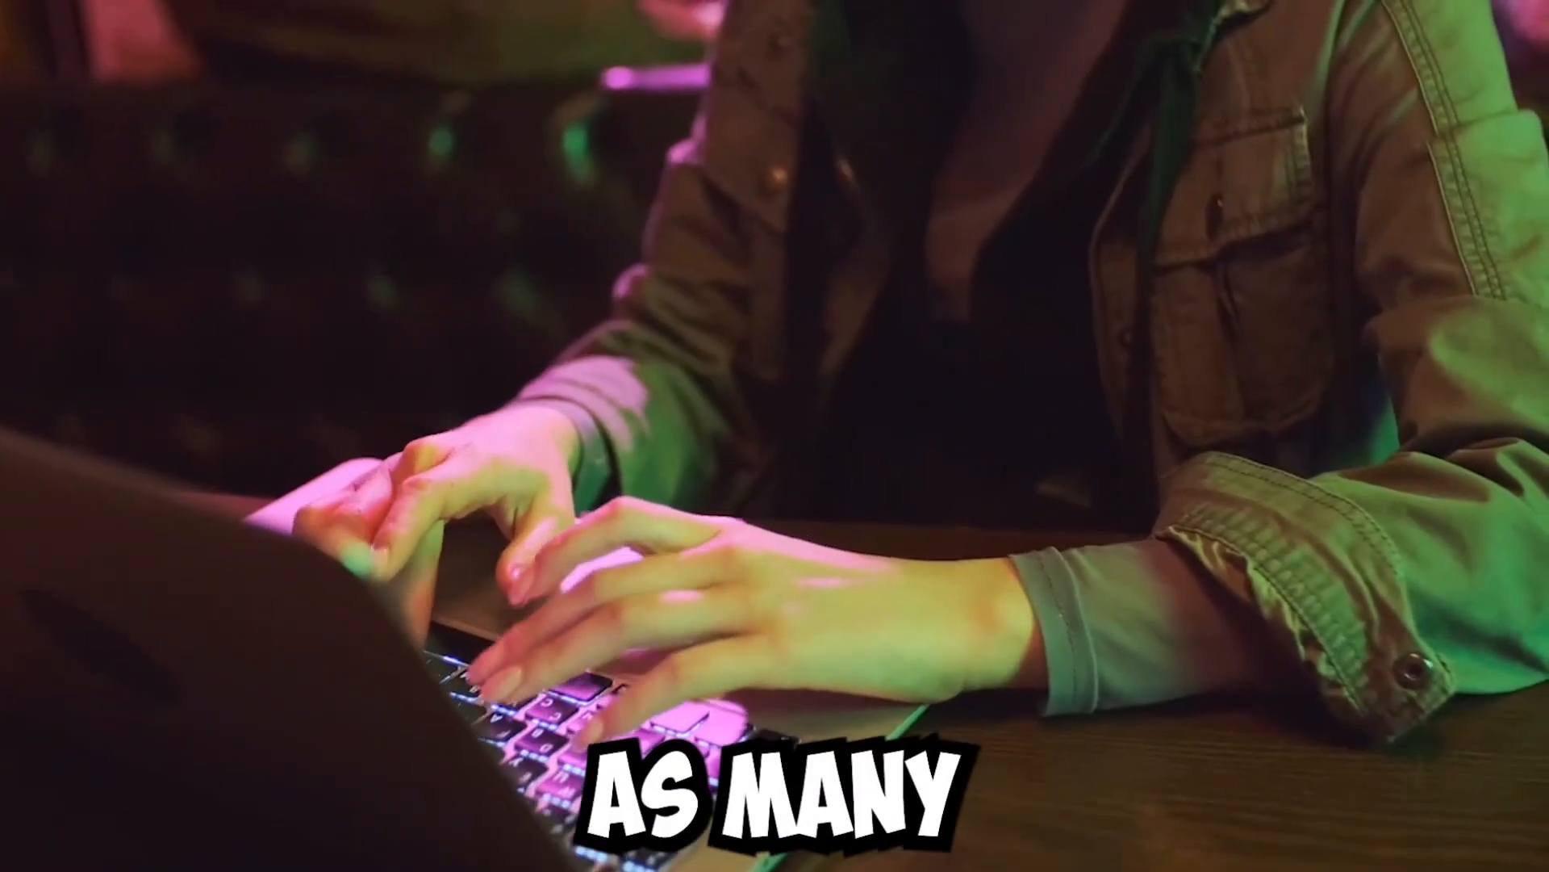